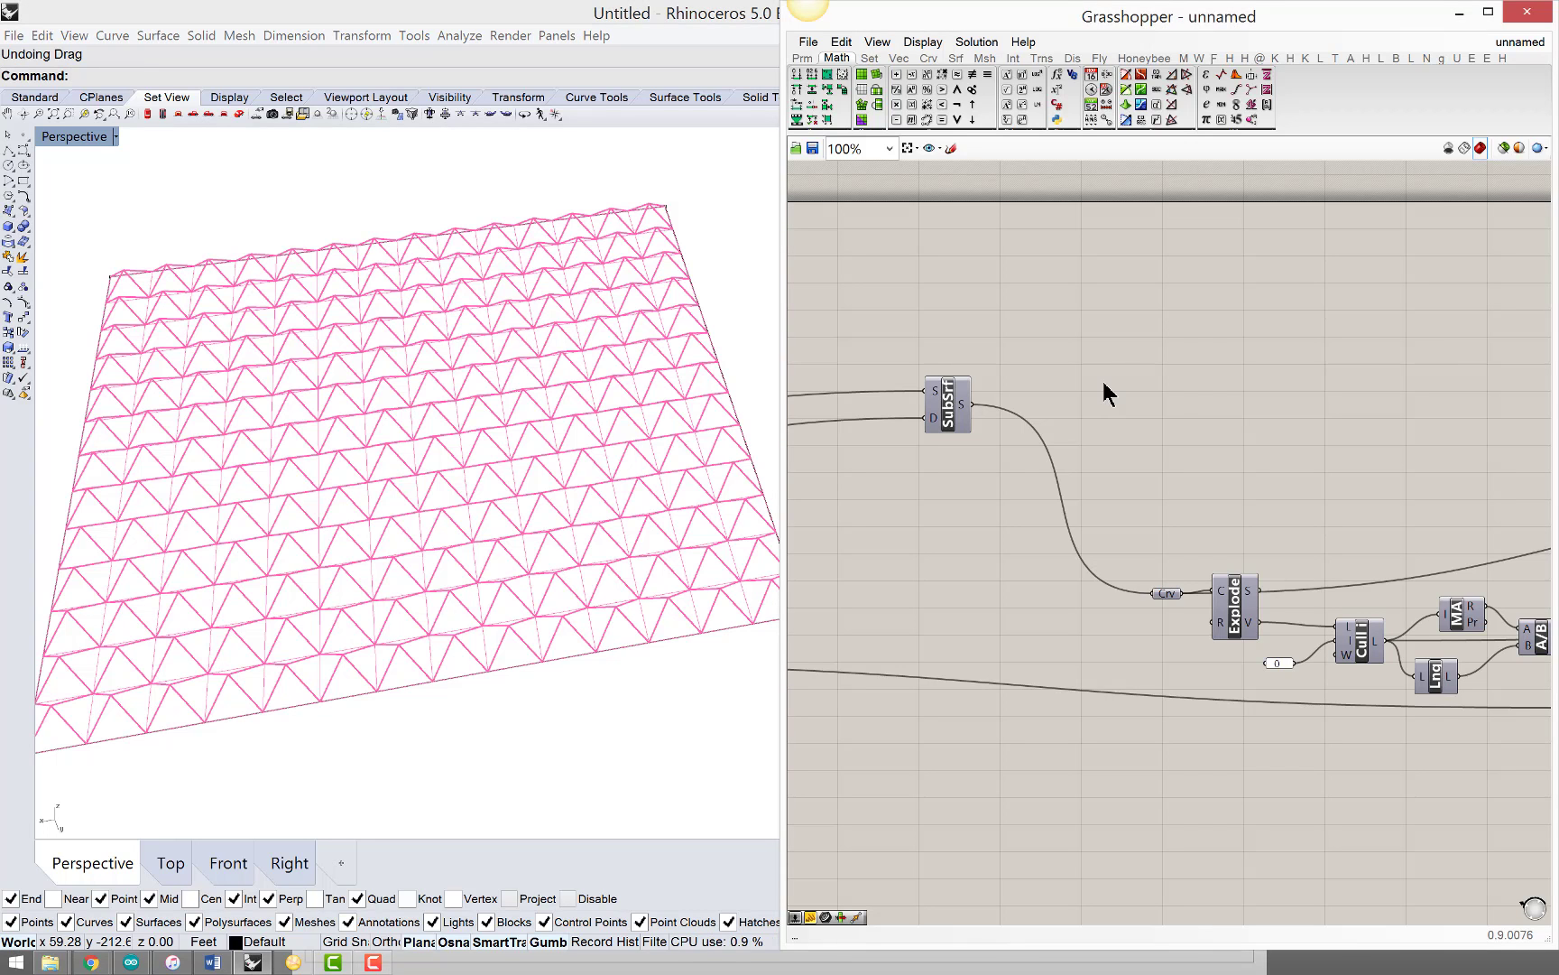
# Step: Reposition the Grasshopper canvas and orbit the Rhino model to a near-top view
pyautogui.moveTo(1103, 391); pyautogui.dragTo(1007, 455, button='right')
pyautogui.scroll(-5, 1007, 456)
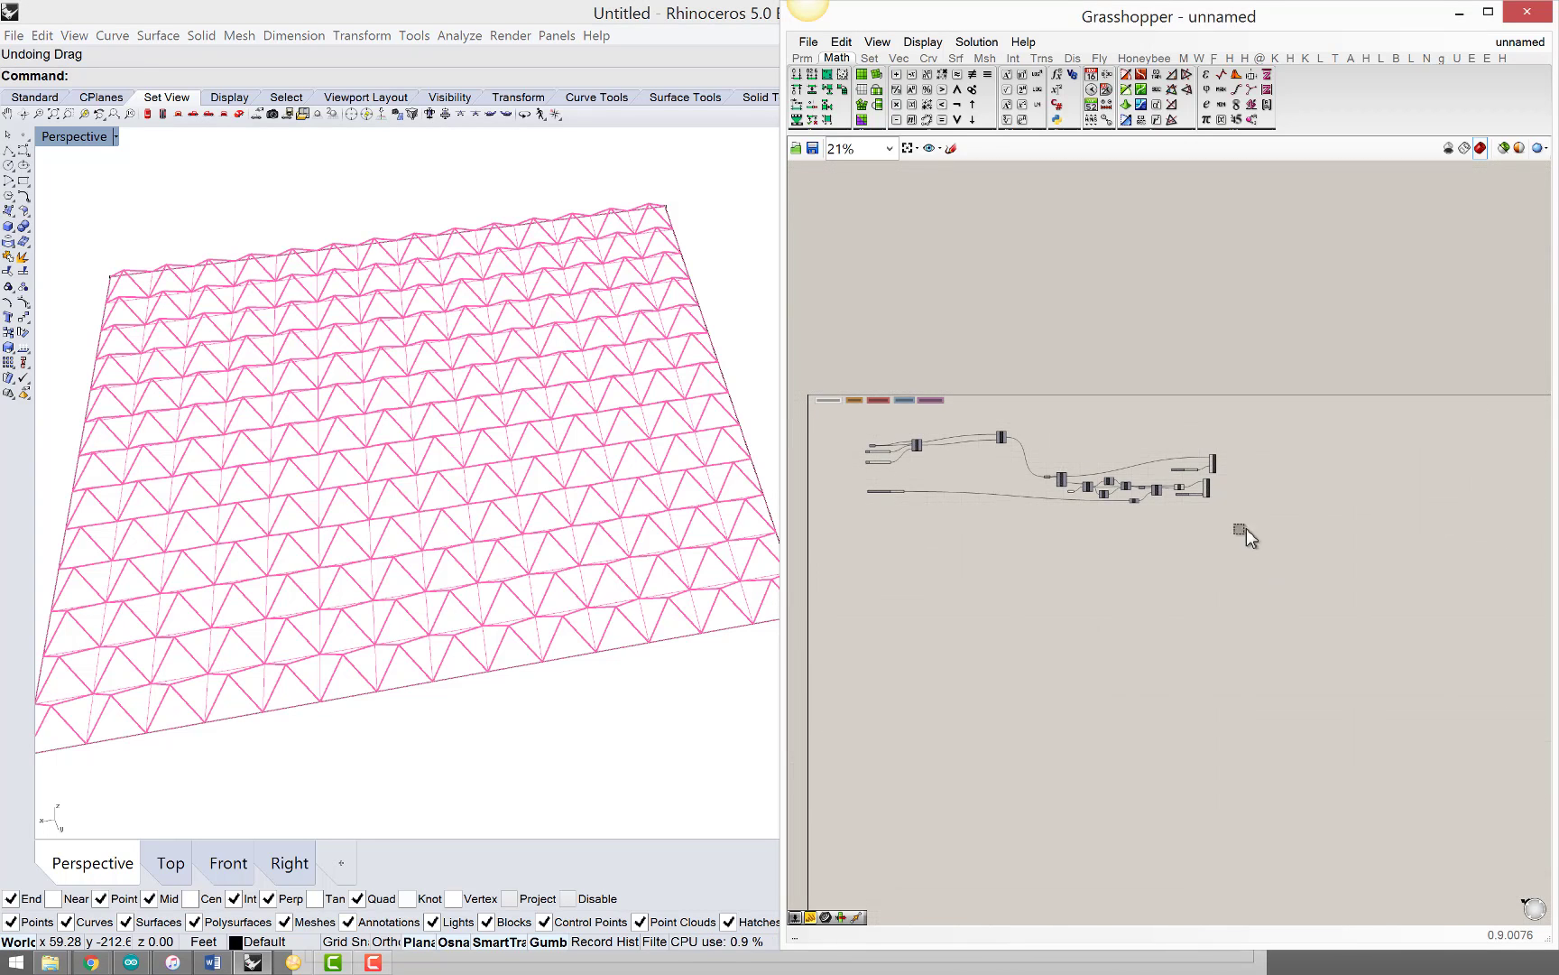
pyautogui.moveTo(1243, 529); pyautogui.dragTo(947, 334)
pyautogui.scroll(4, 1047, 451)
pyautogui.moveTo(647, 408); pyautogui.dragTo(622, 361, button='right')
pyautogui.click(900, 454)
pyautogui.moveTo(902, 455); pyautogui.dragTo(1089, 477, button='right')
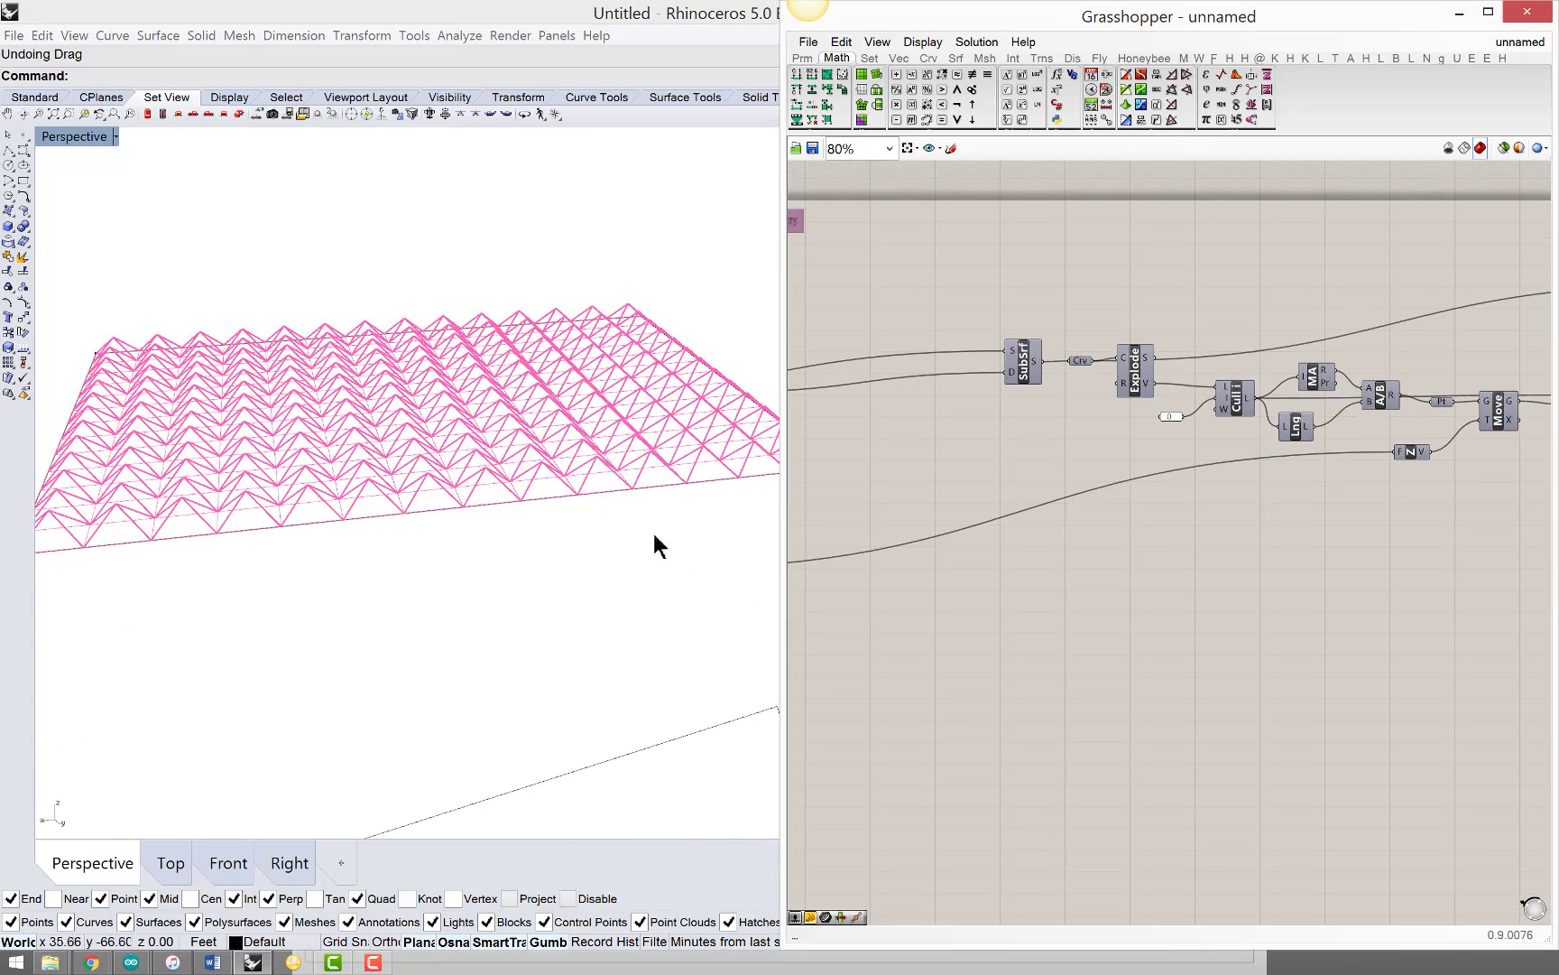
pyautogui.moveTo(654, 546); pyautogui.dragTo(734, 543, button='right')
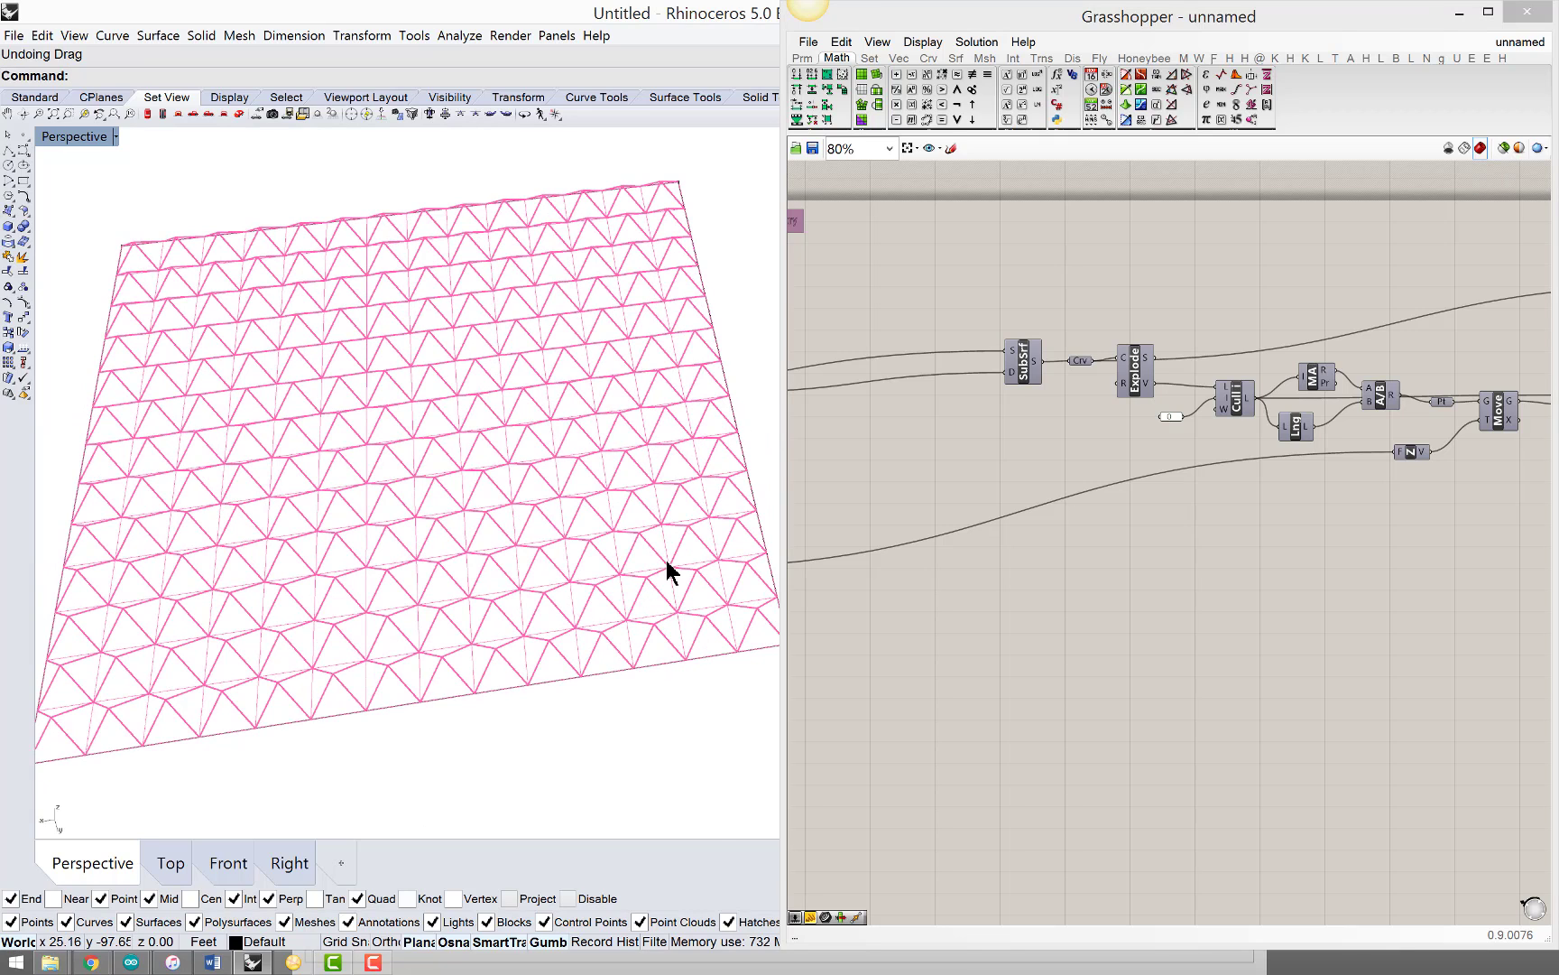
pyautogui.scroll(-5, 664, 556)
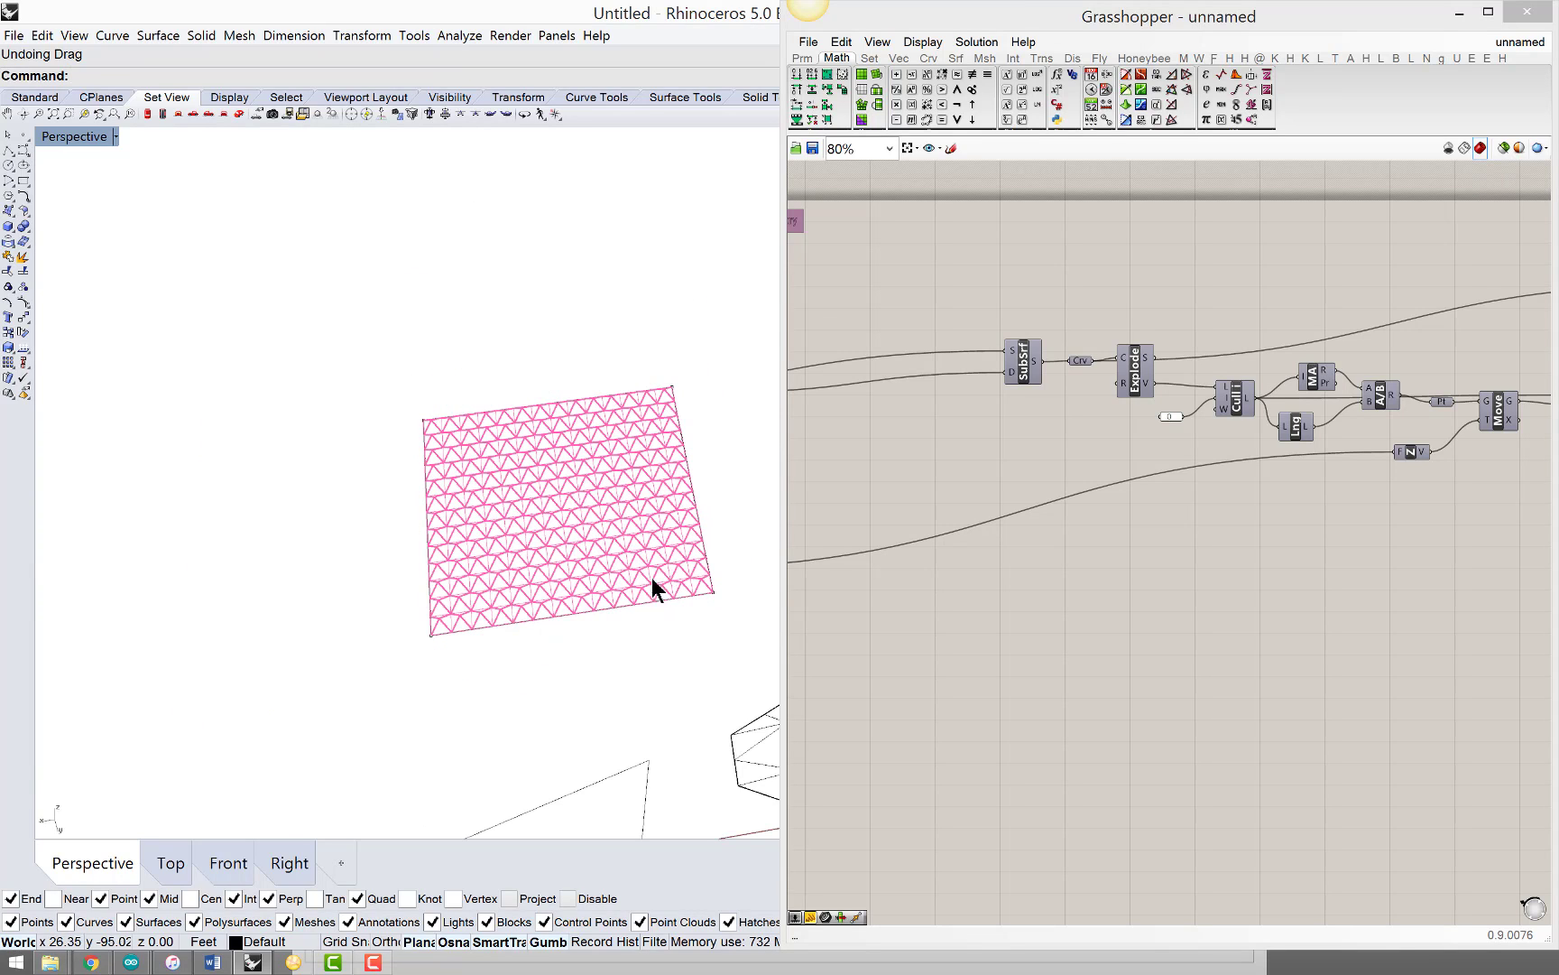
# Step: Draw a closed freeform curve through four points, forming an oval loop
pyautogui.click(9, 150)
pyautogui.click(24, 150)
pyautogui.click(478, 269)
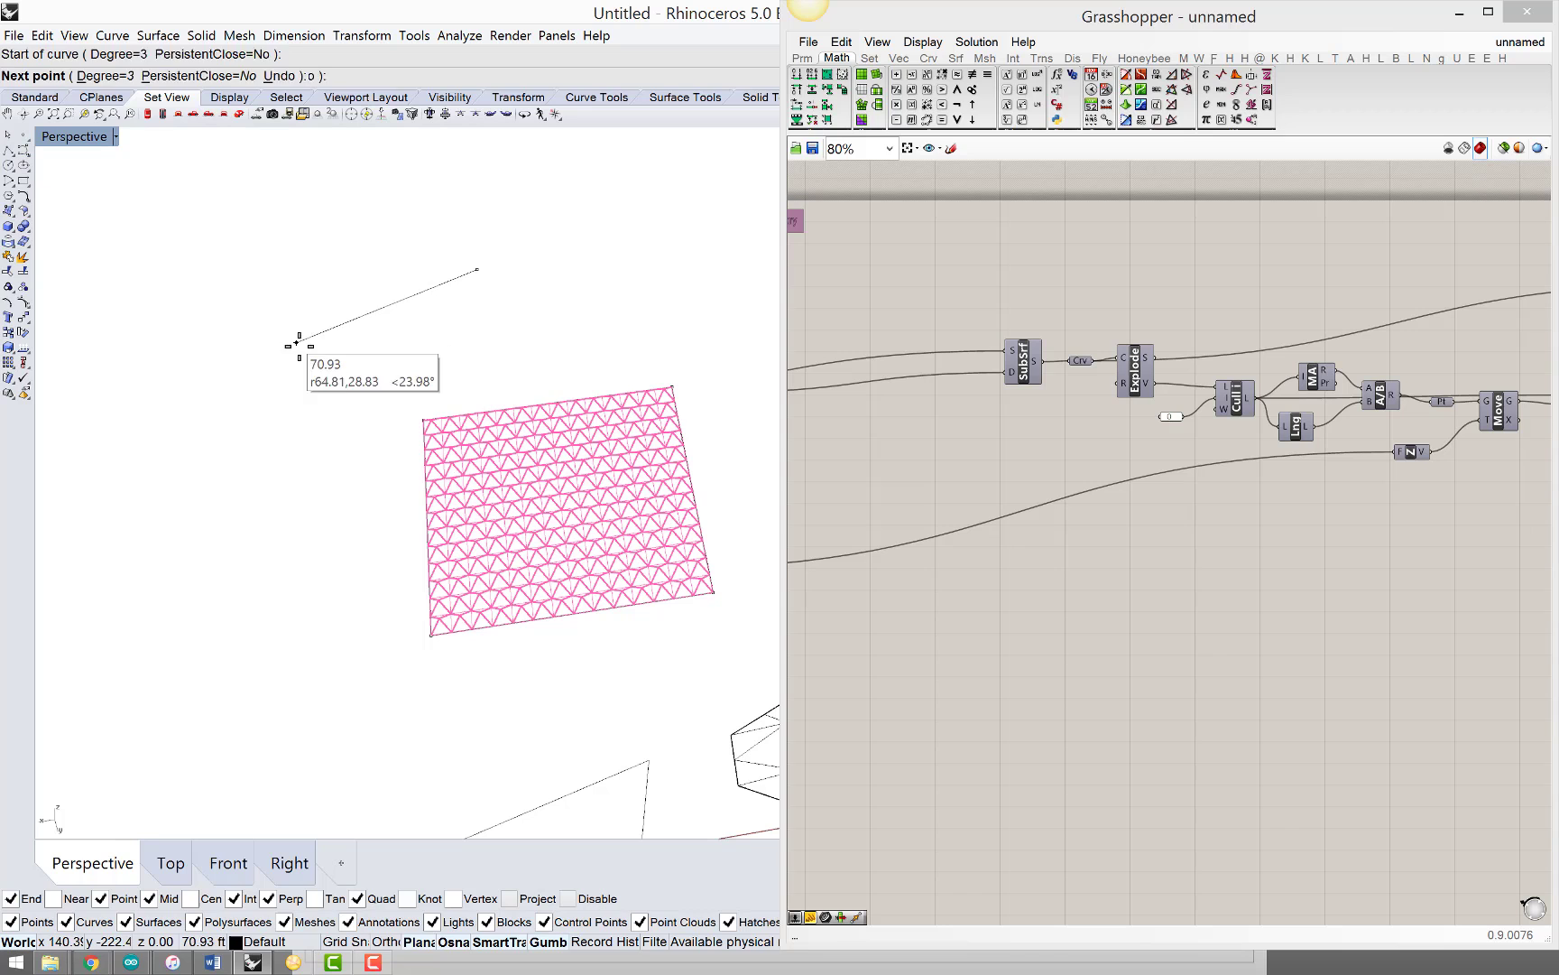
pyautogui.click(296, 342)
pyautogui.click(390, 365)
pyautogui.click(607, 327)
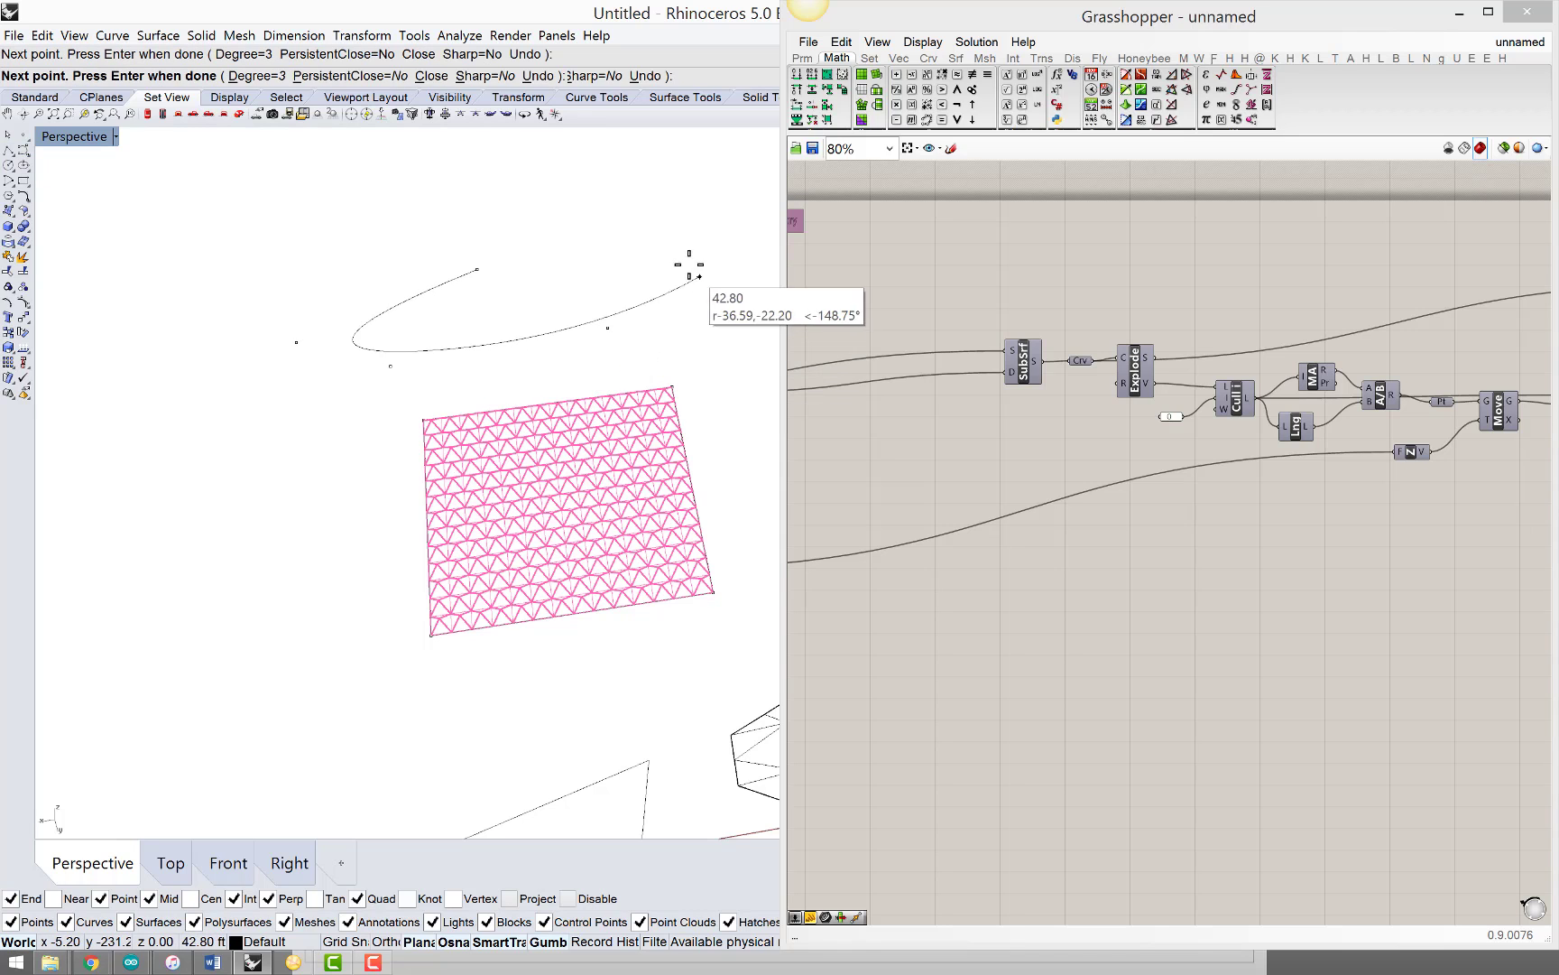
pyautogui.click(477, 269)
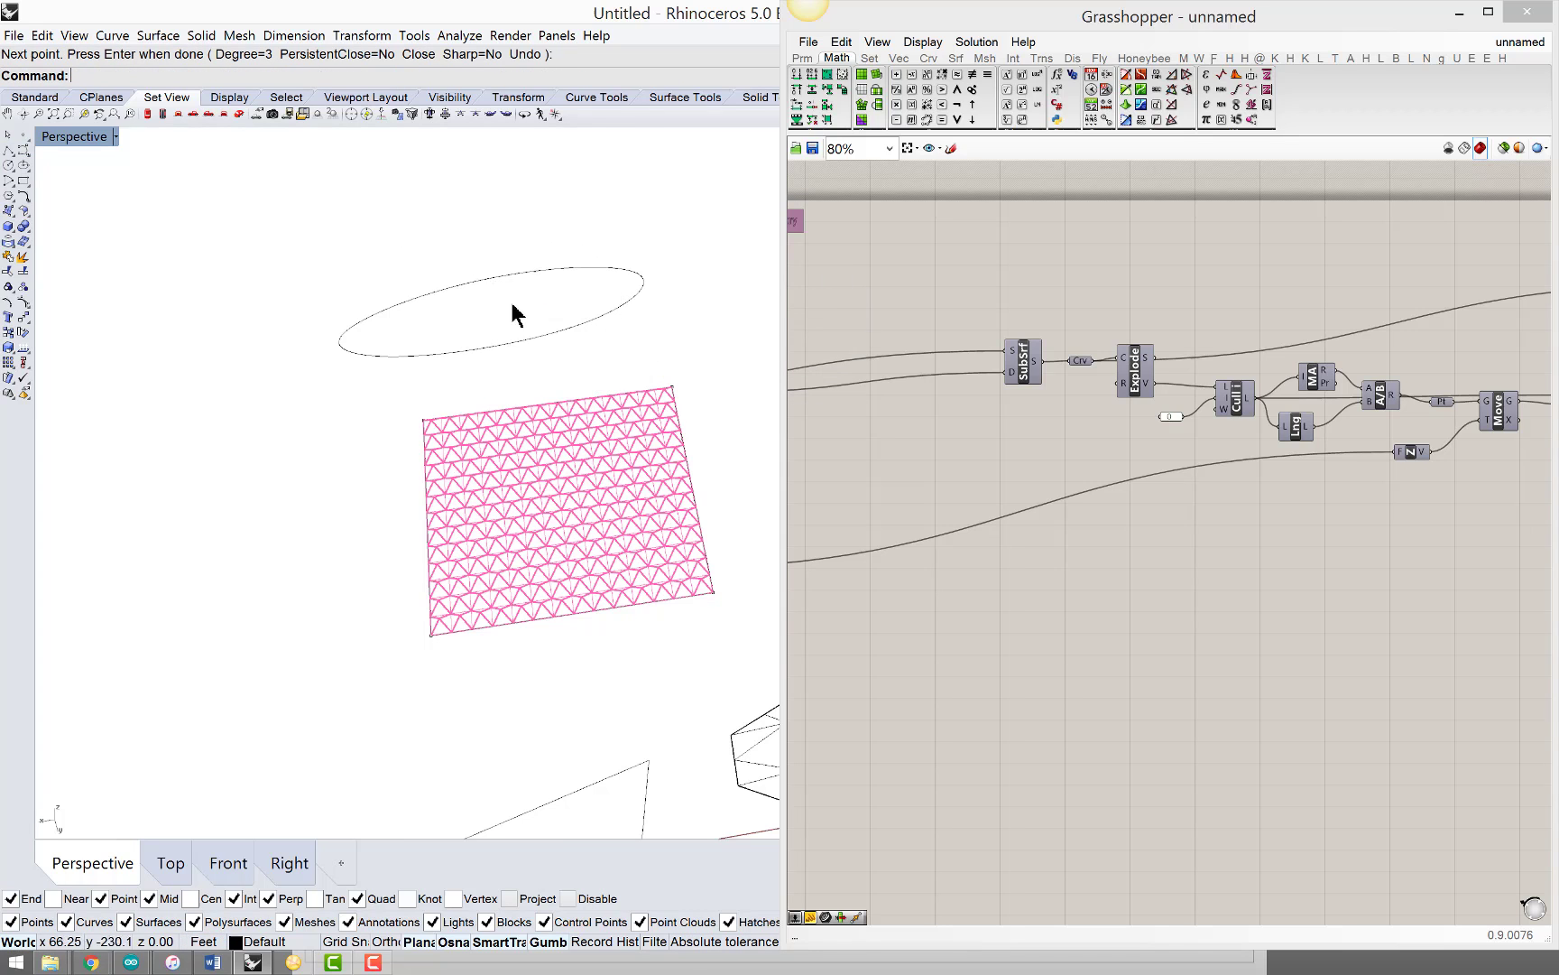
pyautogui.scroll(3, 532, 343)
pyautogui.scroll(-2, 541, 355)
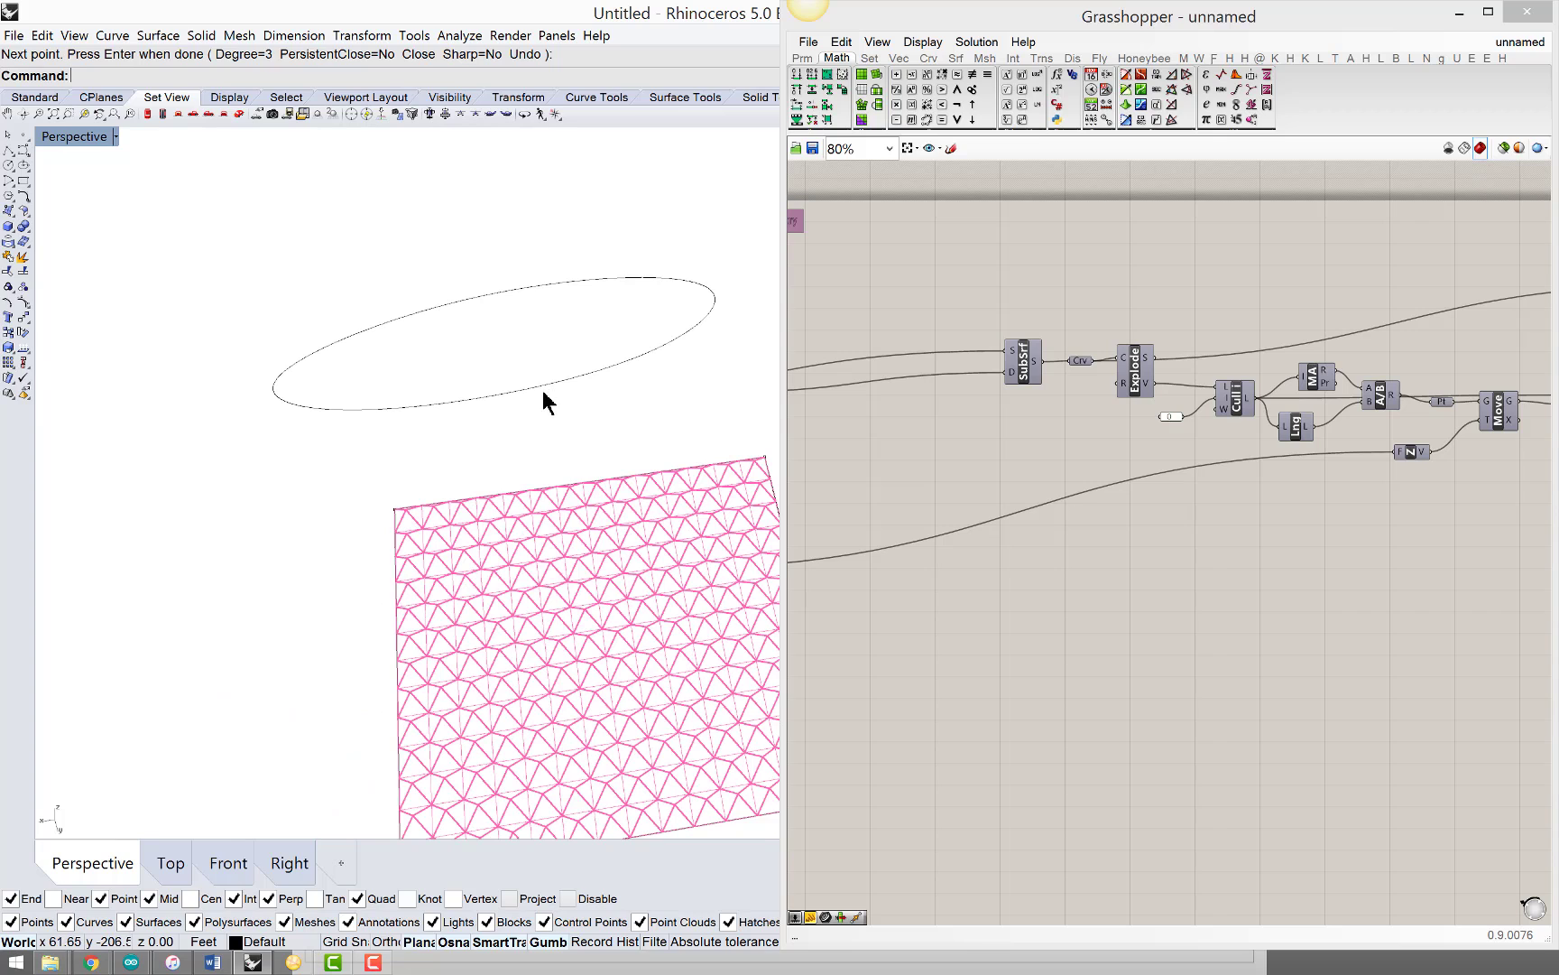
# Step: Draw a closed seven-vertex polyline outline and lift it upward with the gumball
pyautogui.click(9, 152)
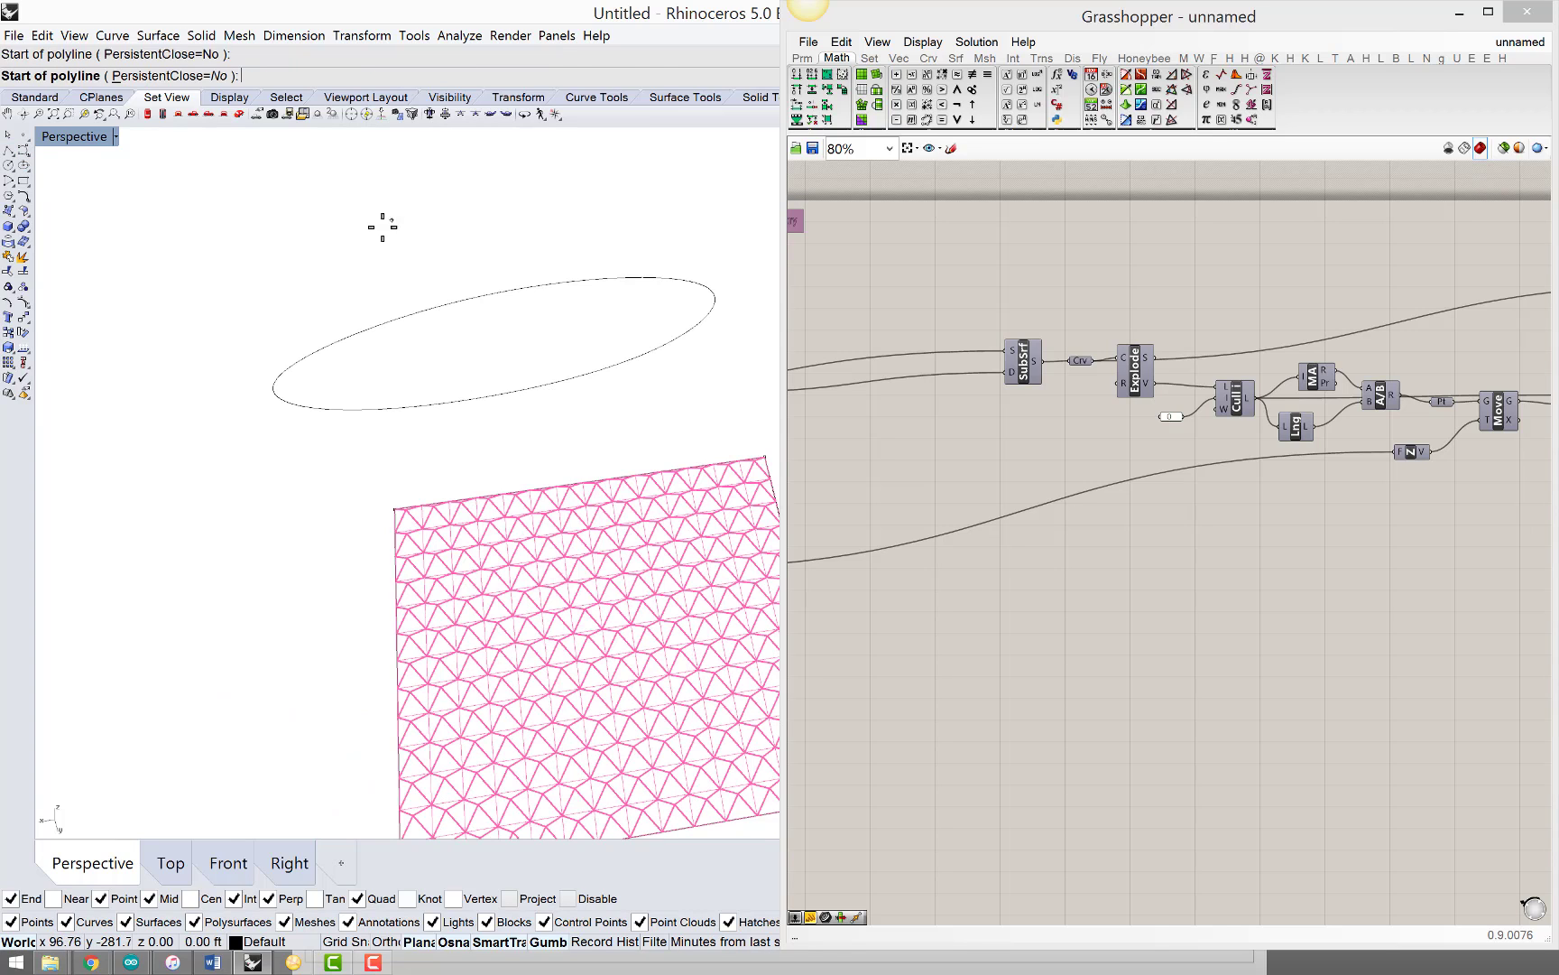
pyautogui.click(392, 219)
pyautogui.click(298, 288)
pyautogui.click(361, 330)
pyautogui.click(523, 321)
pyautogui.click(599, 247)
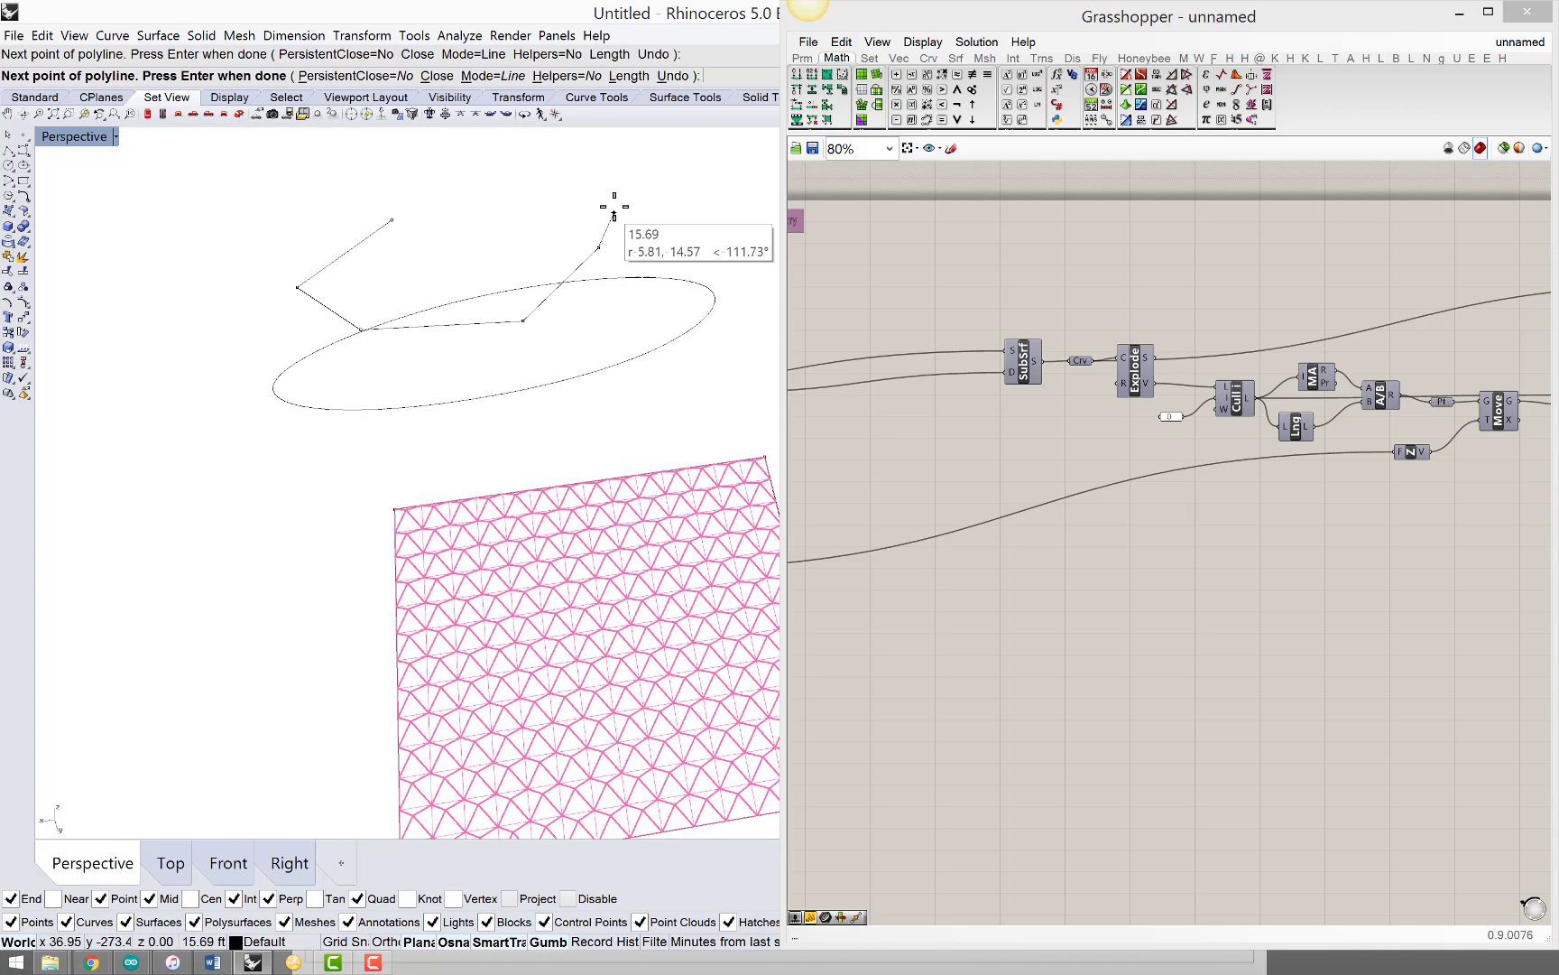
pyautogui.click(614, 213)
pyautogui.click(429, 207)
pyautogui.click(392, 219)
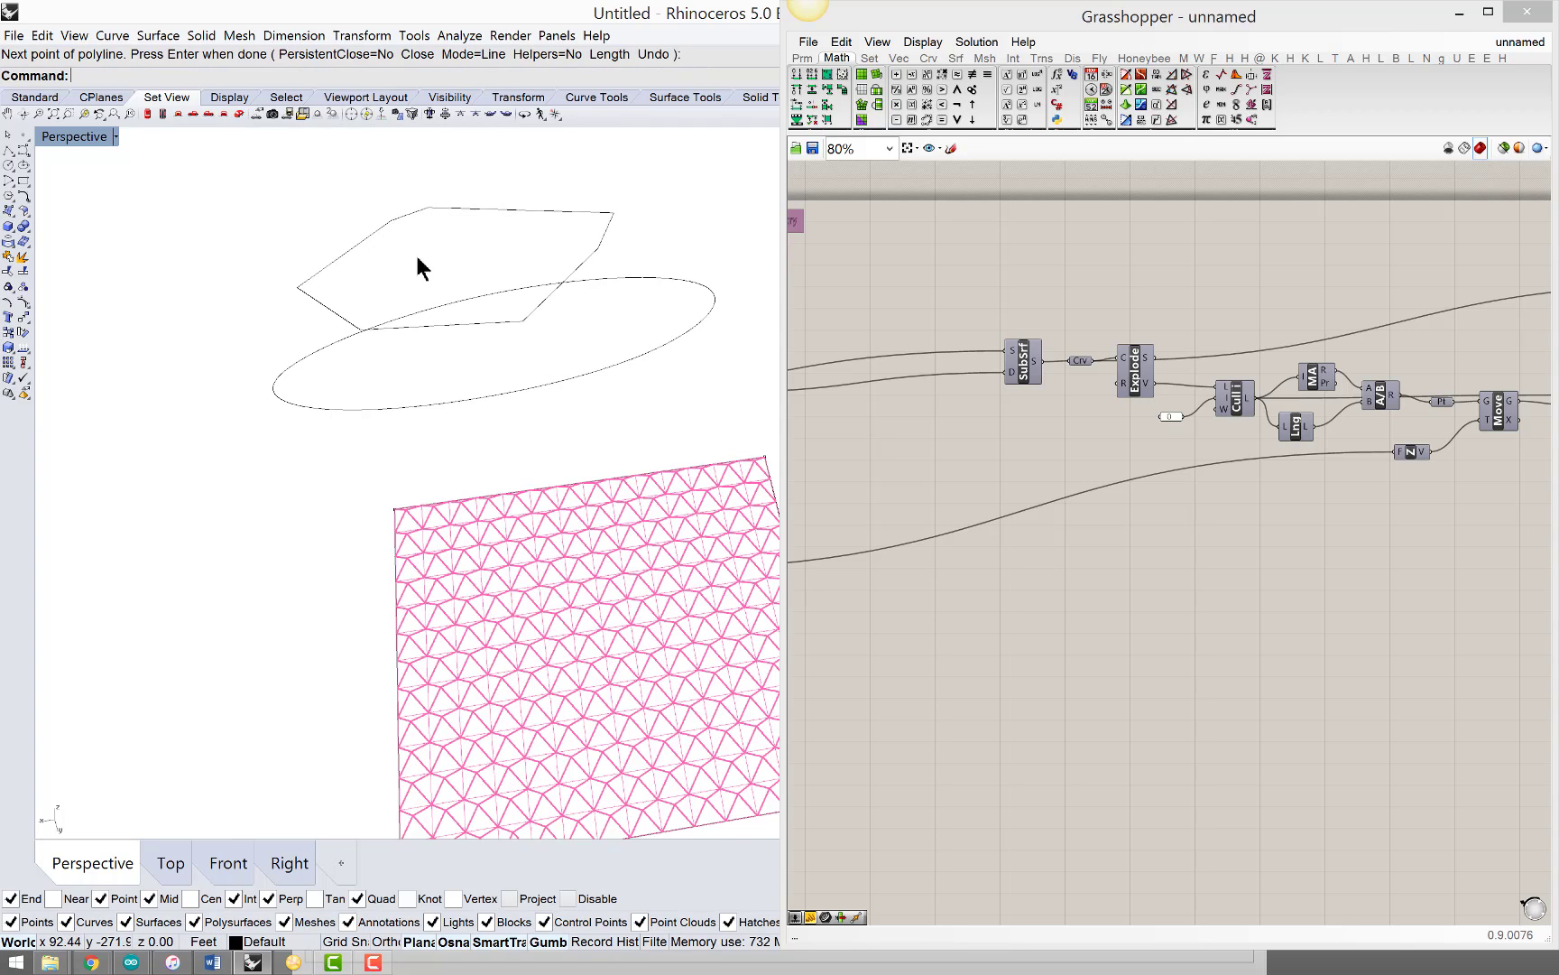
pyautogui.scroll(3, 445, 251)
pyautogui.scroll(-3, 453, 249)
pyautogui.click(511, 214)
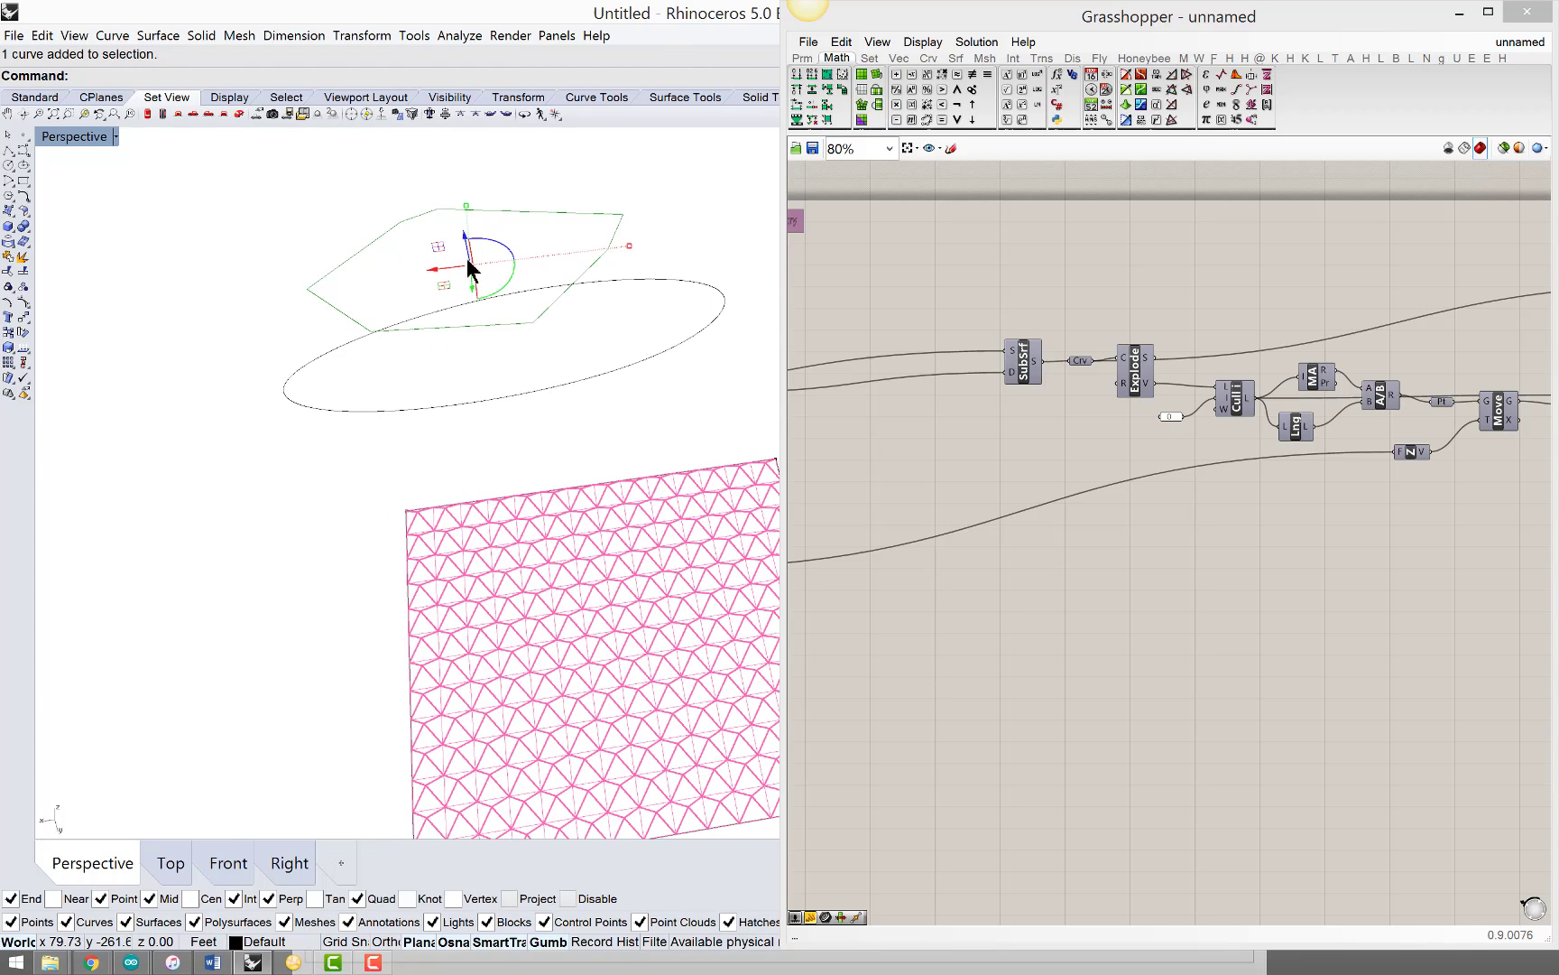
pyautogui.moveTo(473, 289); pyautogui.dragTo(469, 230)
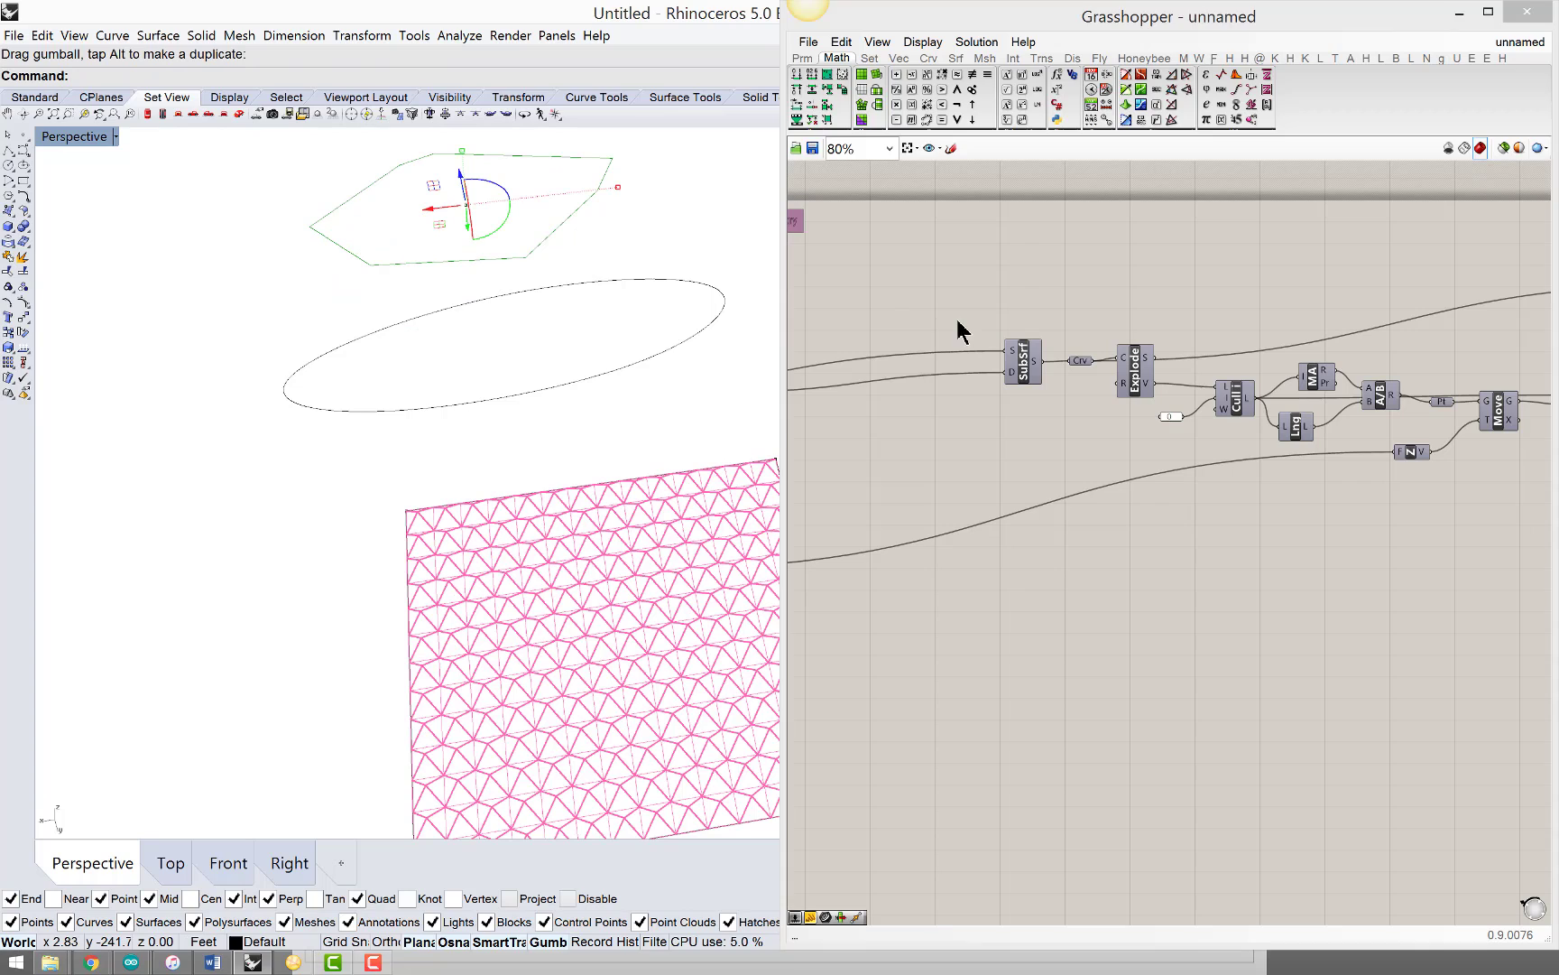
# Step: Add a Curve parameter that references the polygonal outline from Rhino
pyautogui.doubleClick(901, 292)
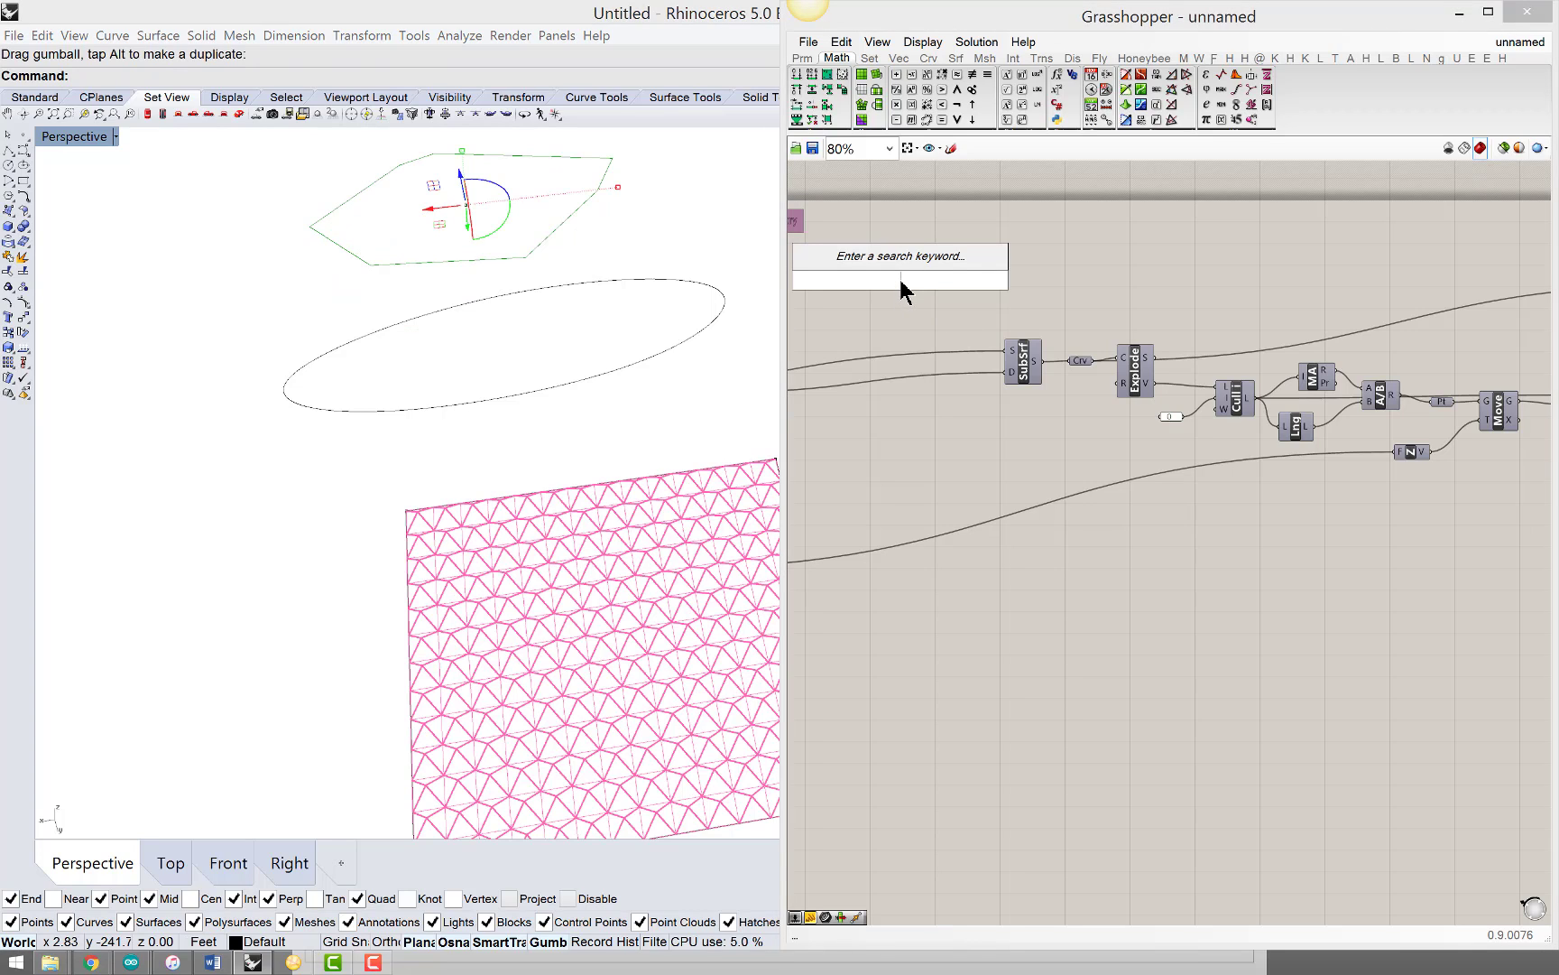
pyautogui.write('curve')
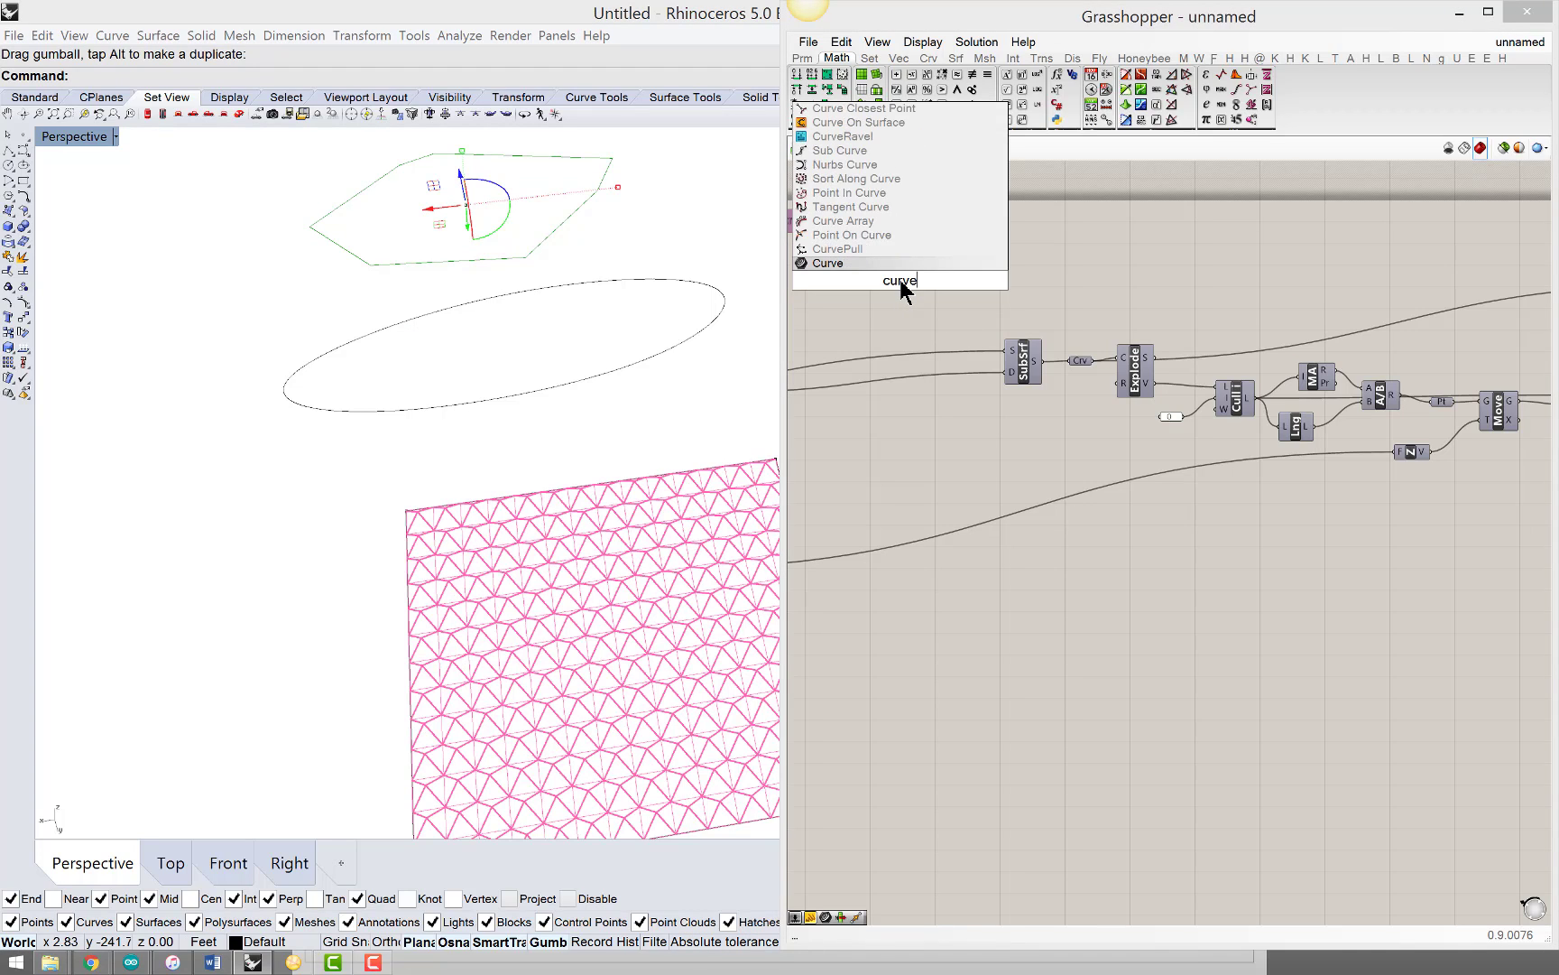
pyautogui.press('Return')
pyautogui.rightClick(900, 280)
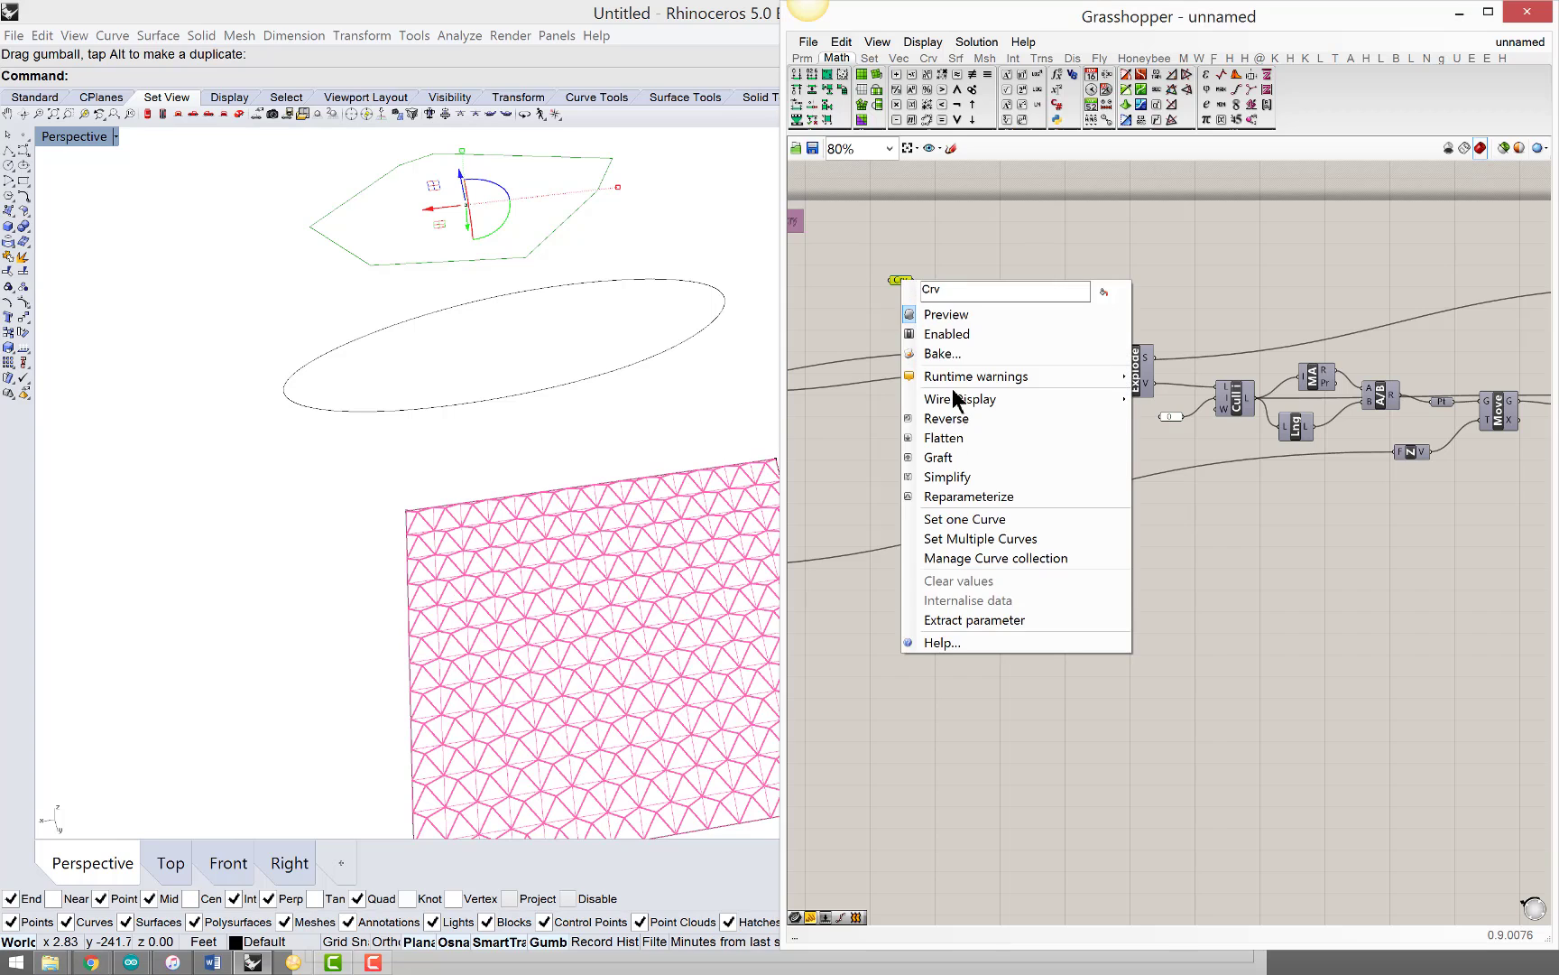
pyautogui.click(985, 520)
pyautogui.click(570, 218)
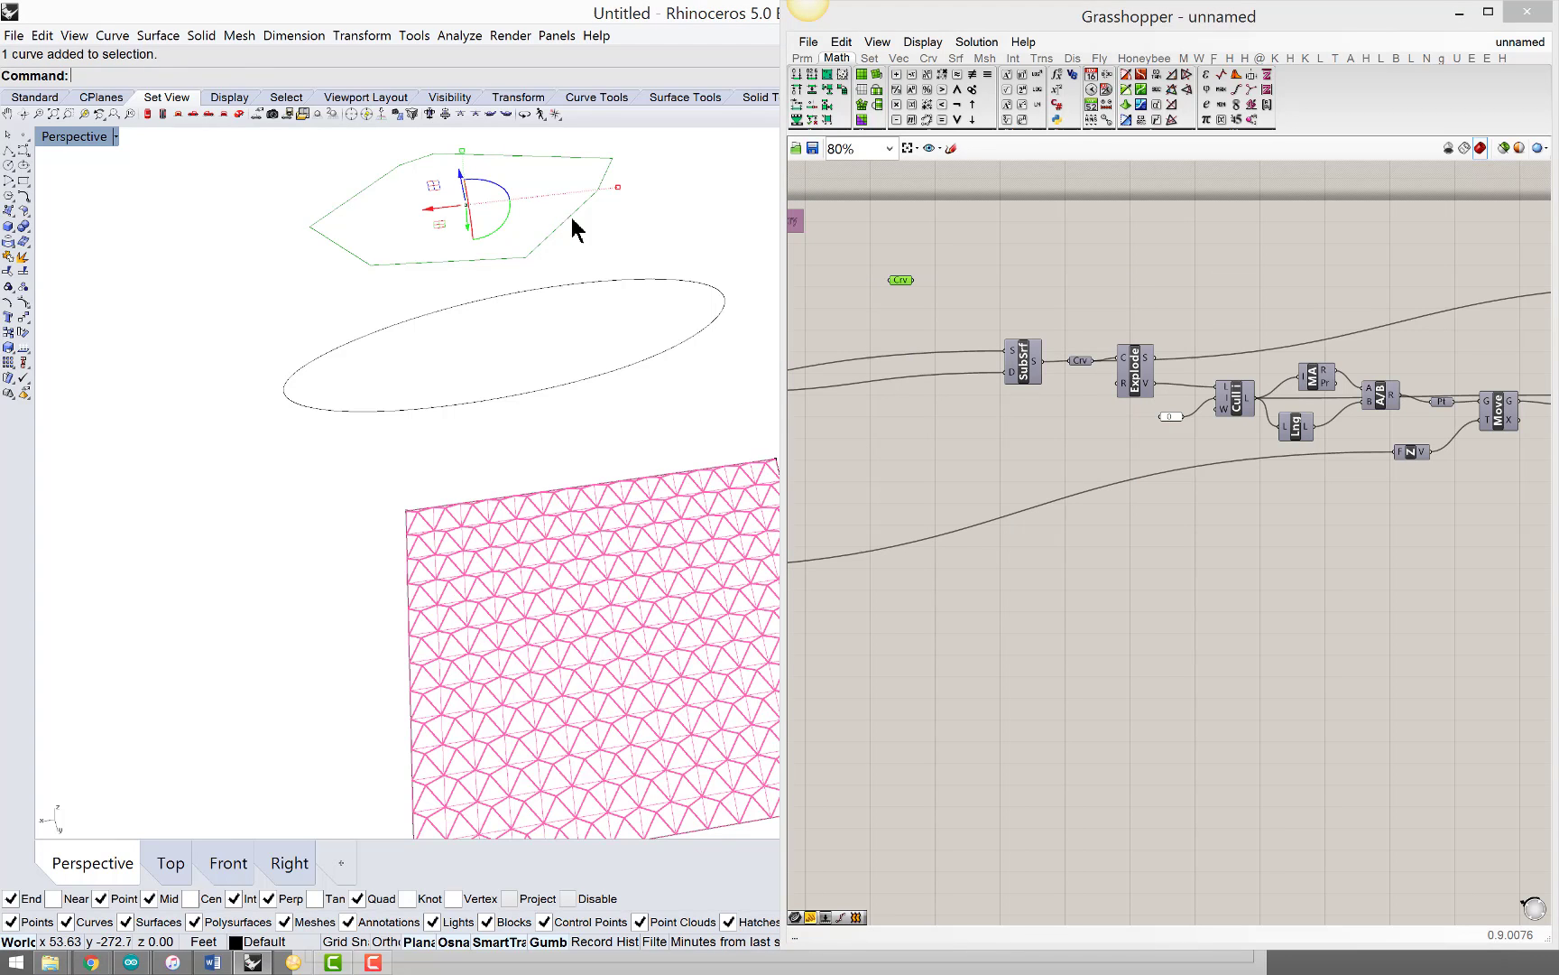
# Step: Add a Surface parameter fed by the Curve, and place both beside the Divide component
pyautogui.doubleClick(979, 280)
pyautogui.write('surface')
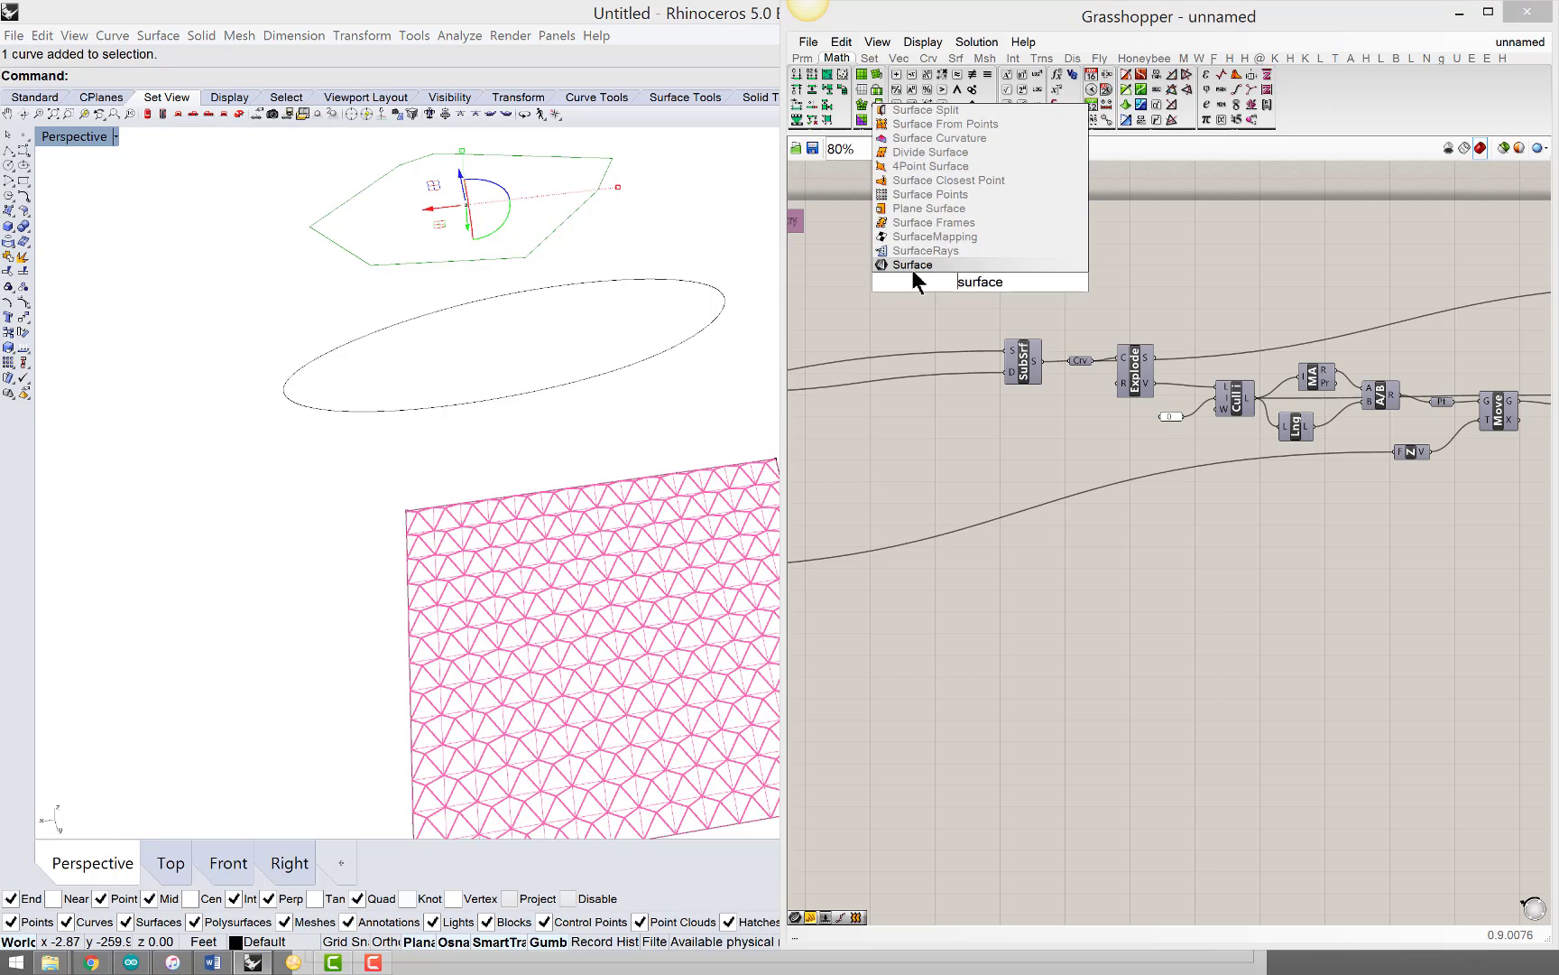
pyautogui.press('Return')
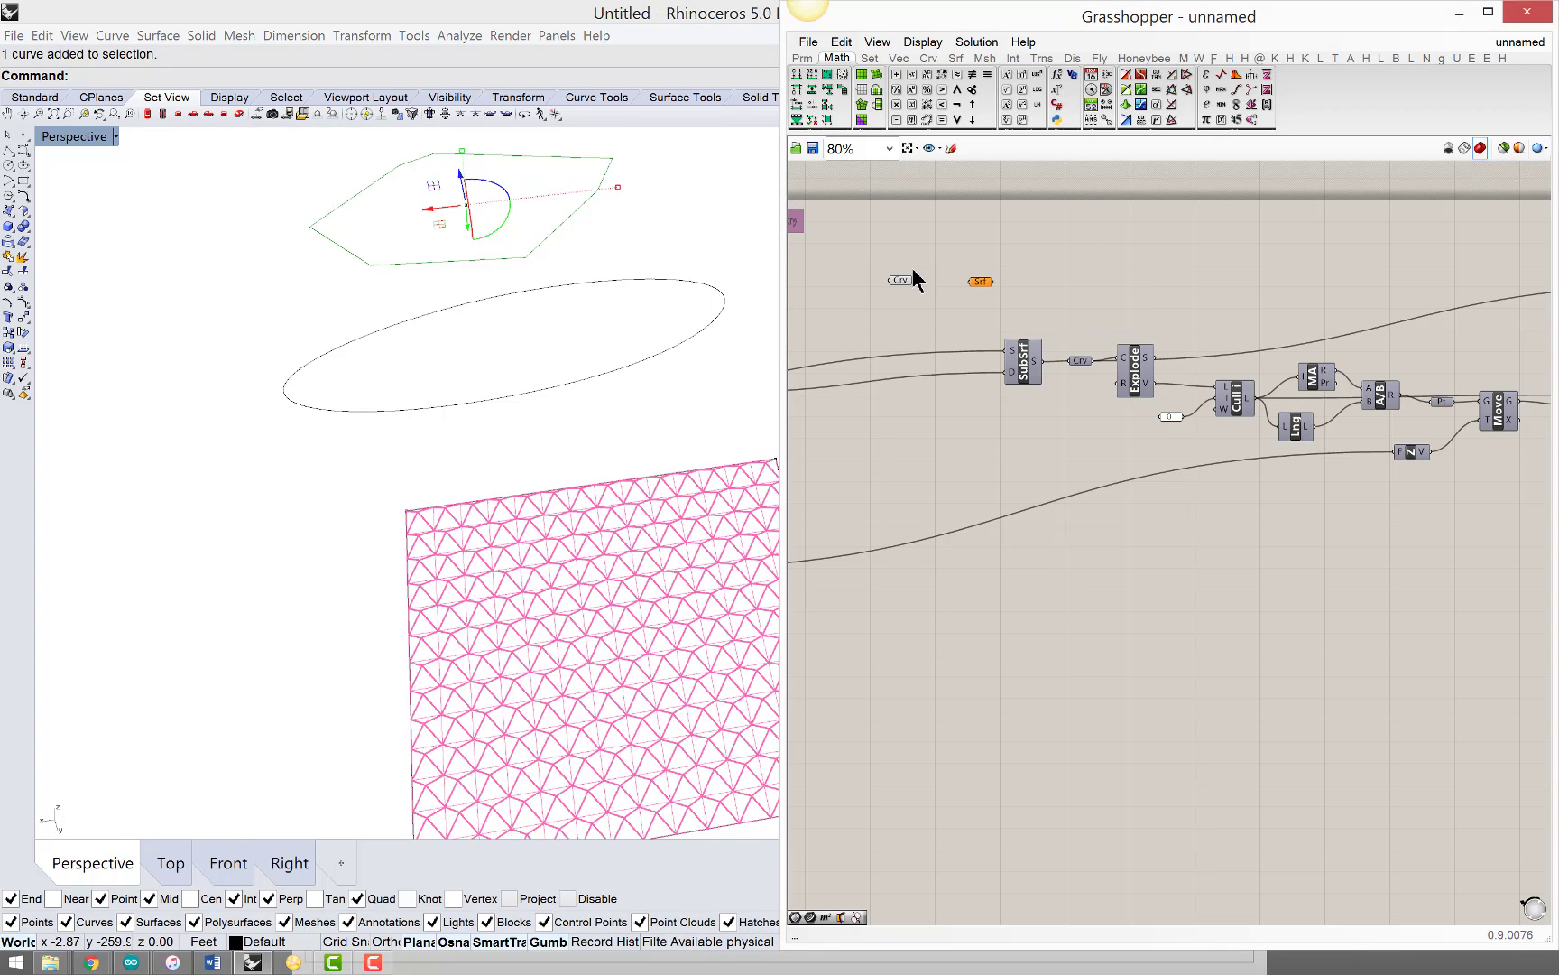
pyautogui.moveTo(984, 292); pyautogui.dragTo(943, 271)
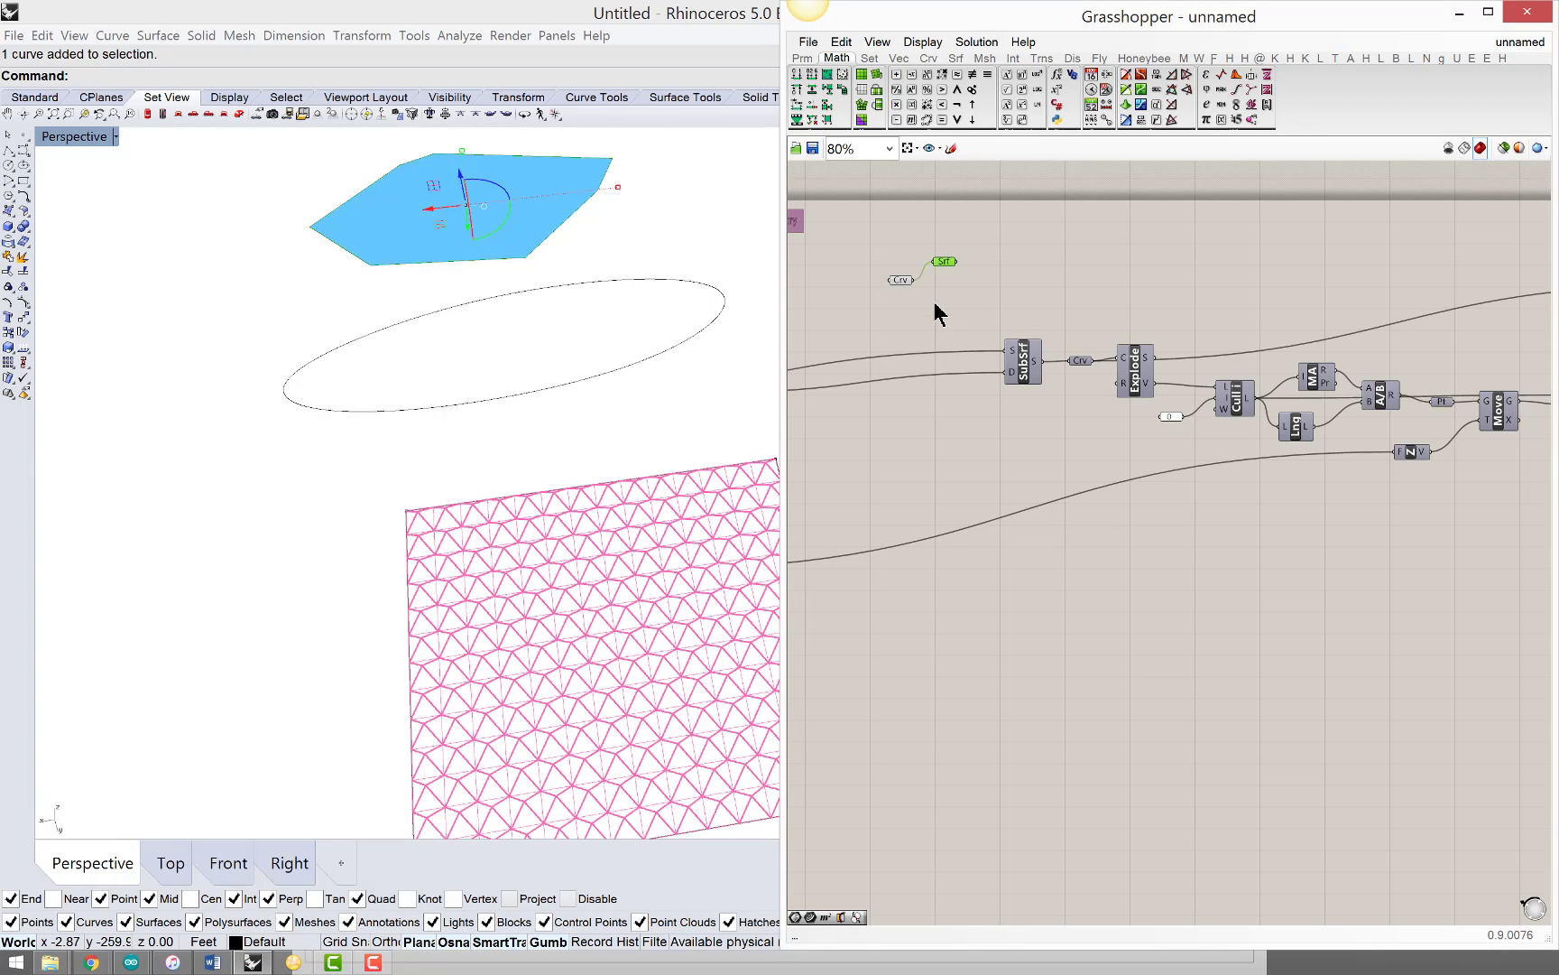
pyautogui.moveTo(1021, 274); pyautogui.dragTo(1211, 252, button='right')
pyautogui.moveTo(1211, 252); pyautogui.dragTo(819, 322)
pyautogui.moveTo(908, 355); pyautogui.dragTo(1184, 321, button='right')
pyautogui.moveTo(1103, 293); pyautogui.dragTo(998, 319)
# Step: Connect the new Srf parameter to the Divide component's surface input
pyautogui.click(1021, 320)
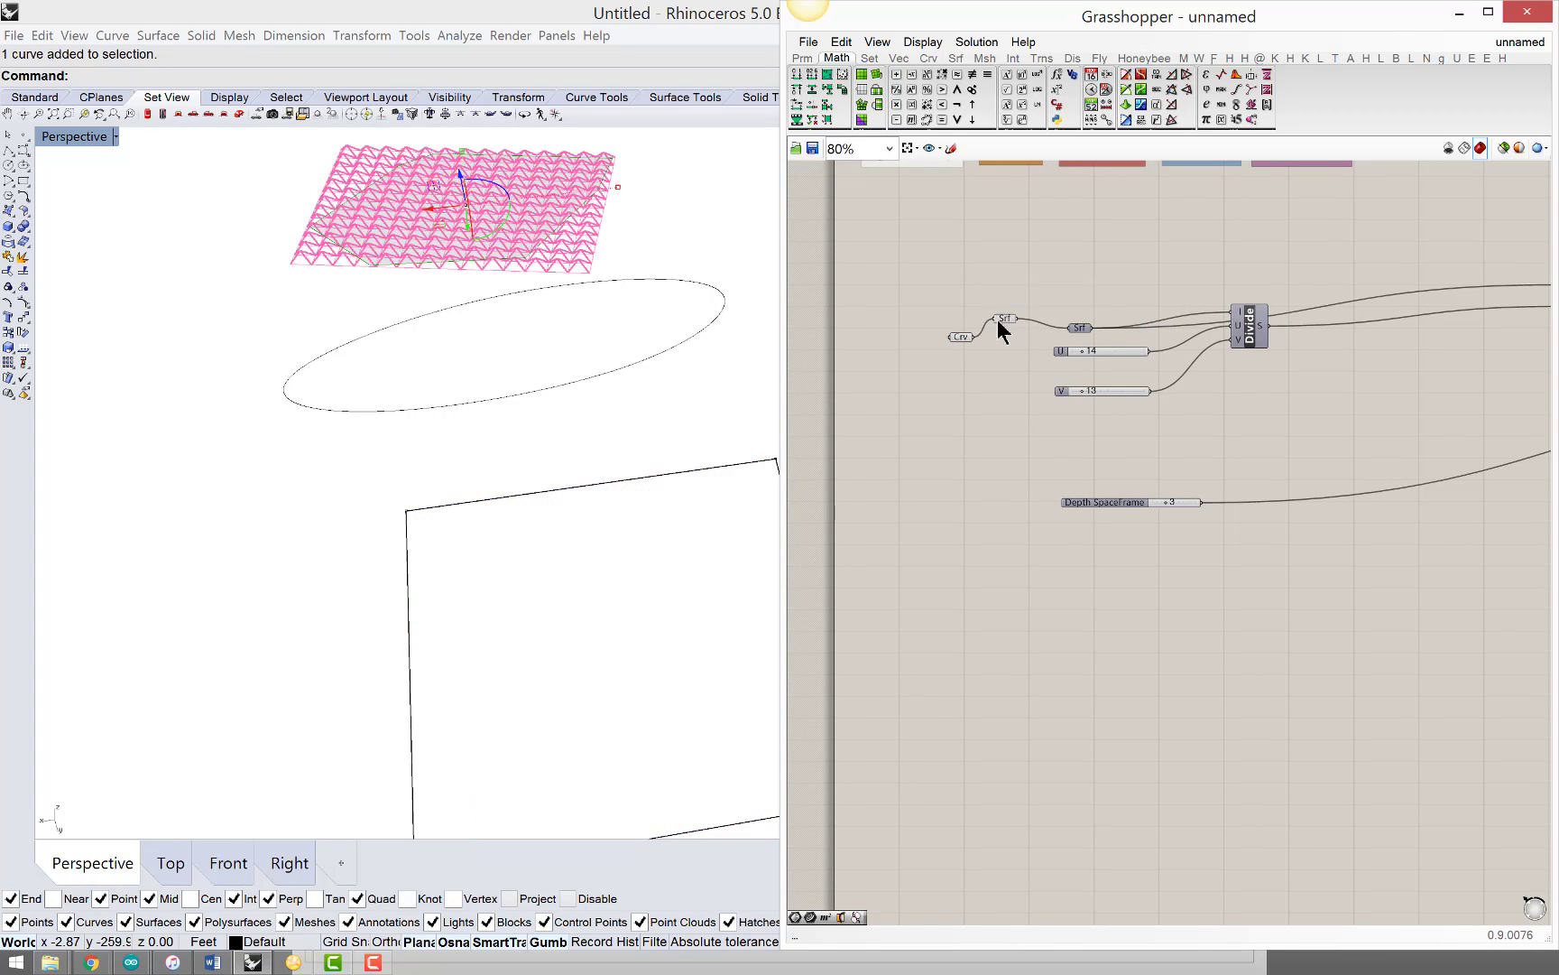
pyautogui.moveTo(644, 275); pyautogui.dragTo(522, 341, button='right')
pyautogui.scroll(2, 651, 268)
pyautogui.scroll(-4, 522, 339)
pyautogui.scroll(3, 431, 253)
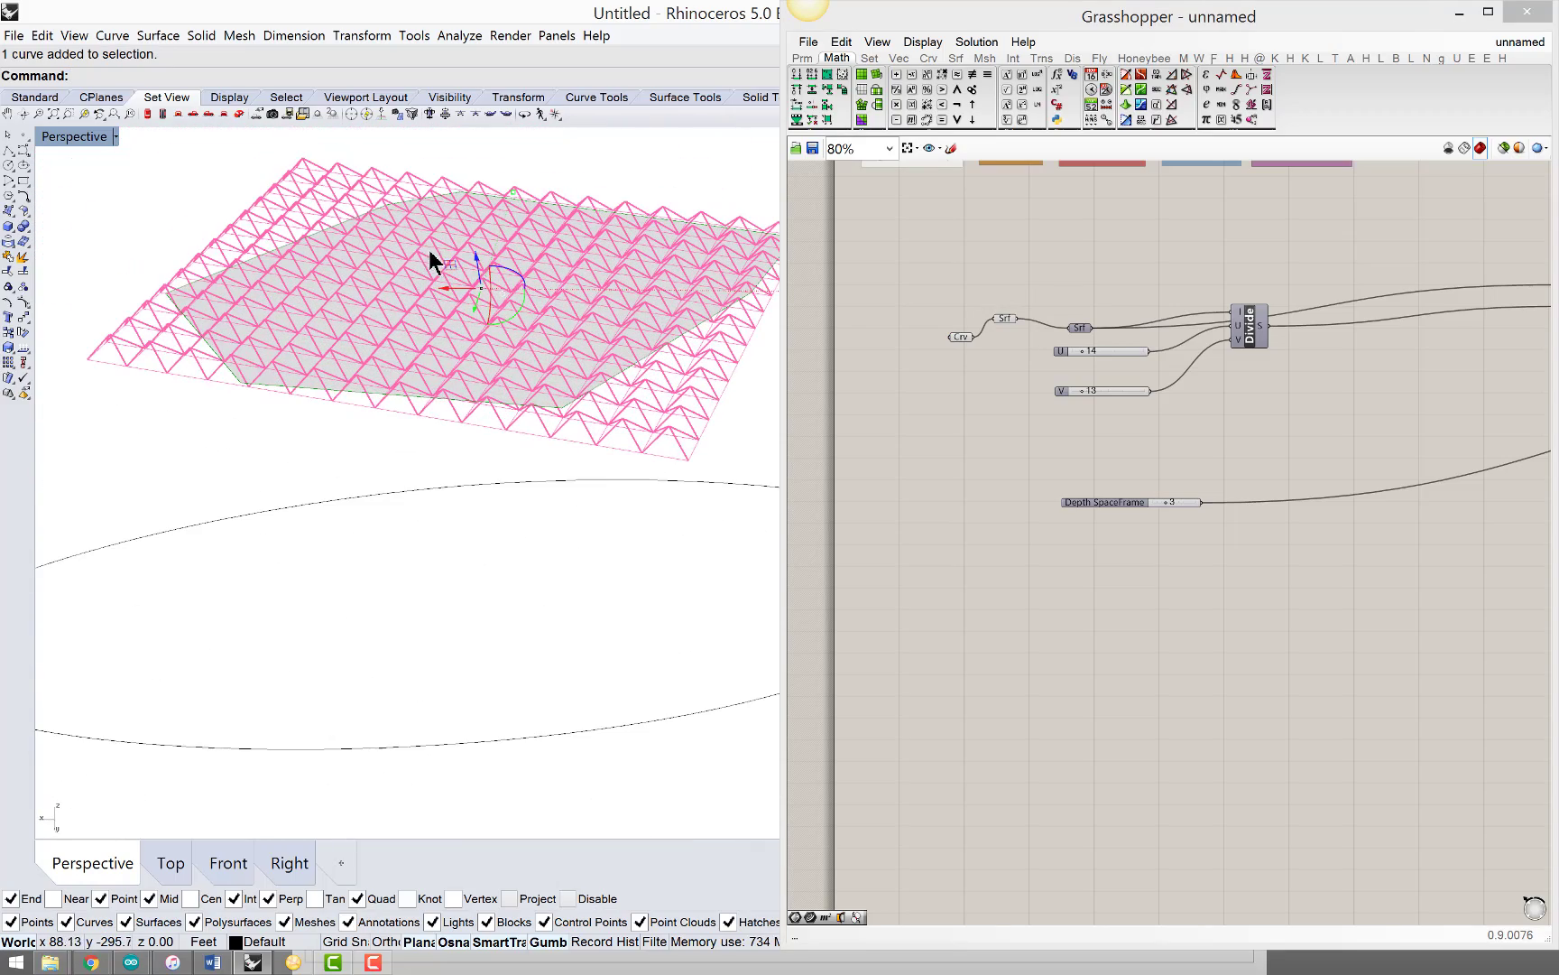
# Step: Orbit around the regenerated space frame, then pan the definition to show SubSrf
pyautogui.moveTo(369, 330); pyautogui.dragTo(500, 279, button='right')
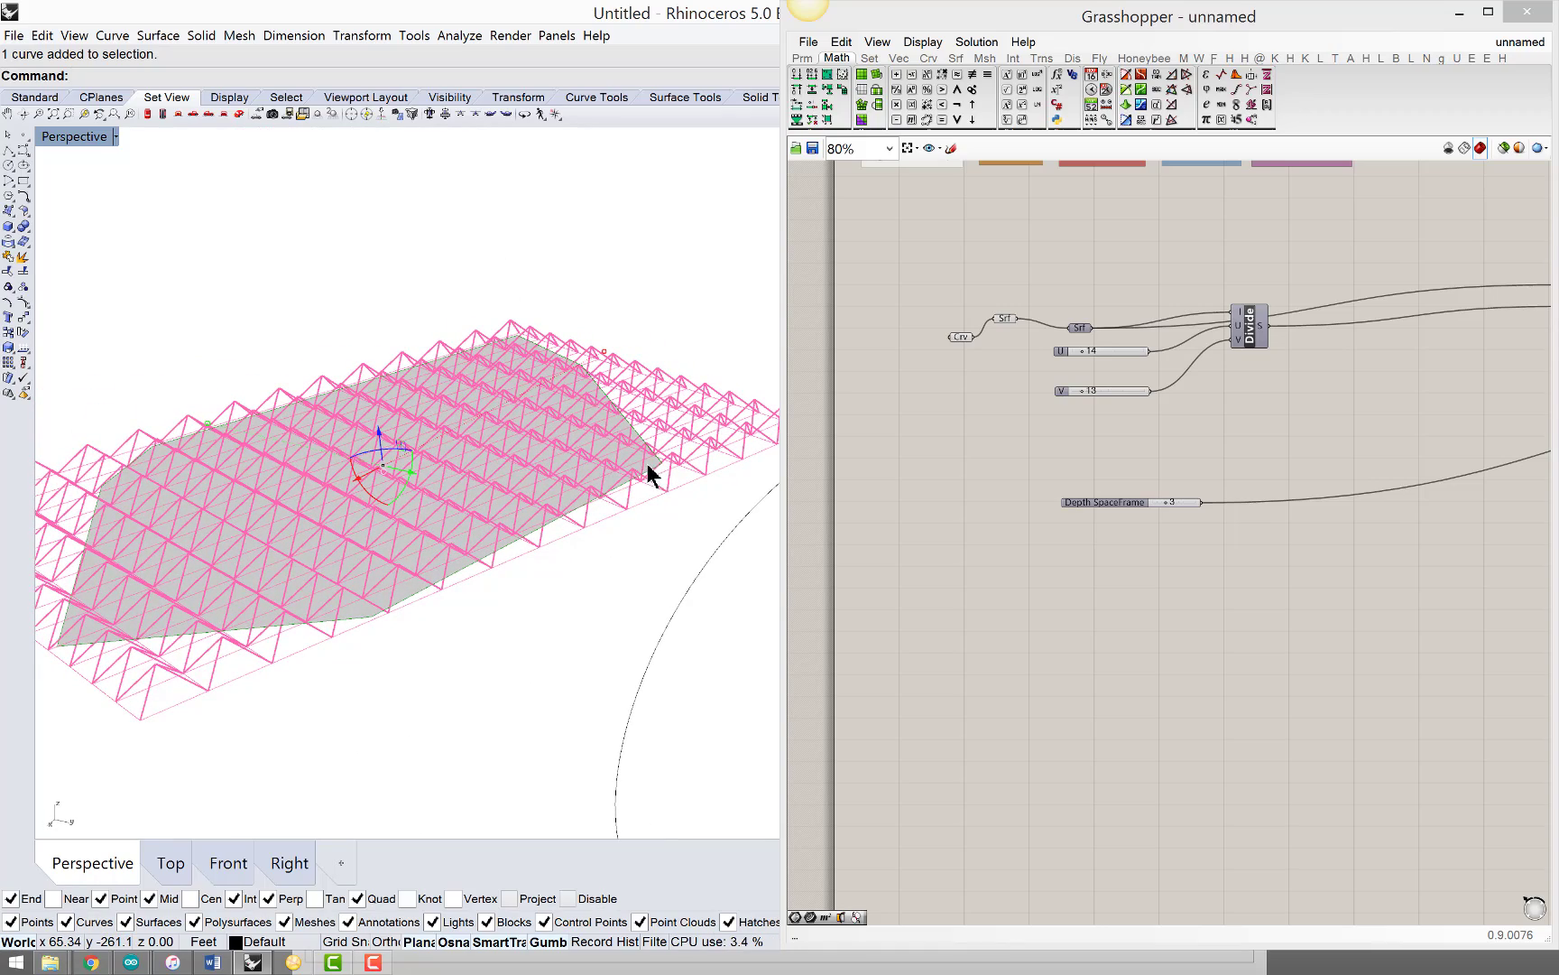
pyautogui.moveTo(648, 471); pyautogui.dragTo(570, 501, button='right')
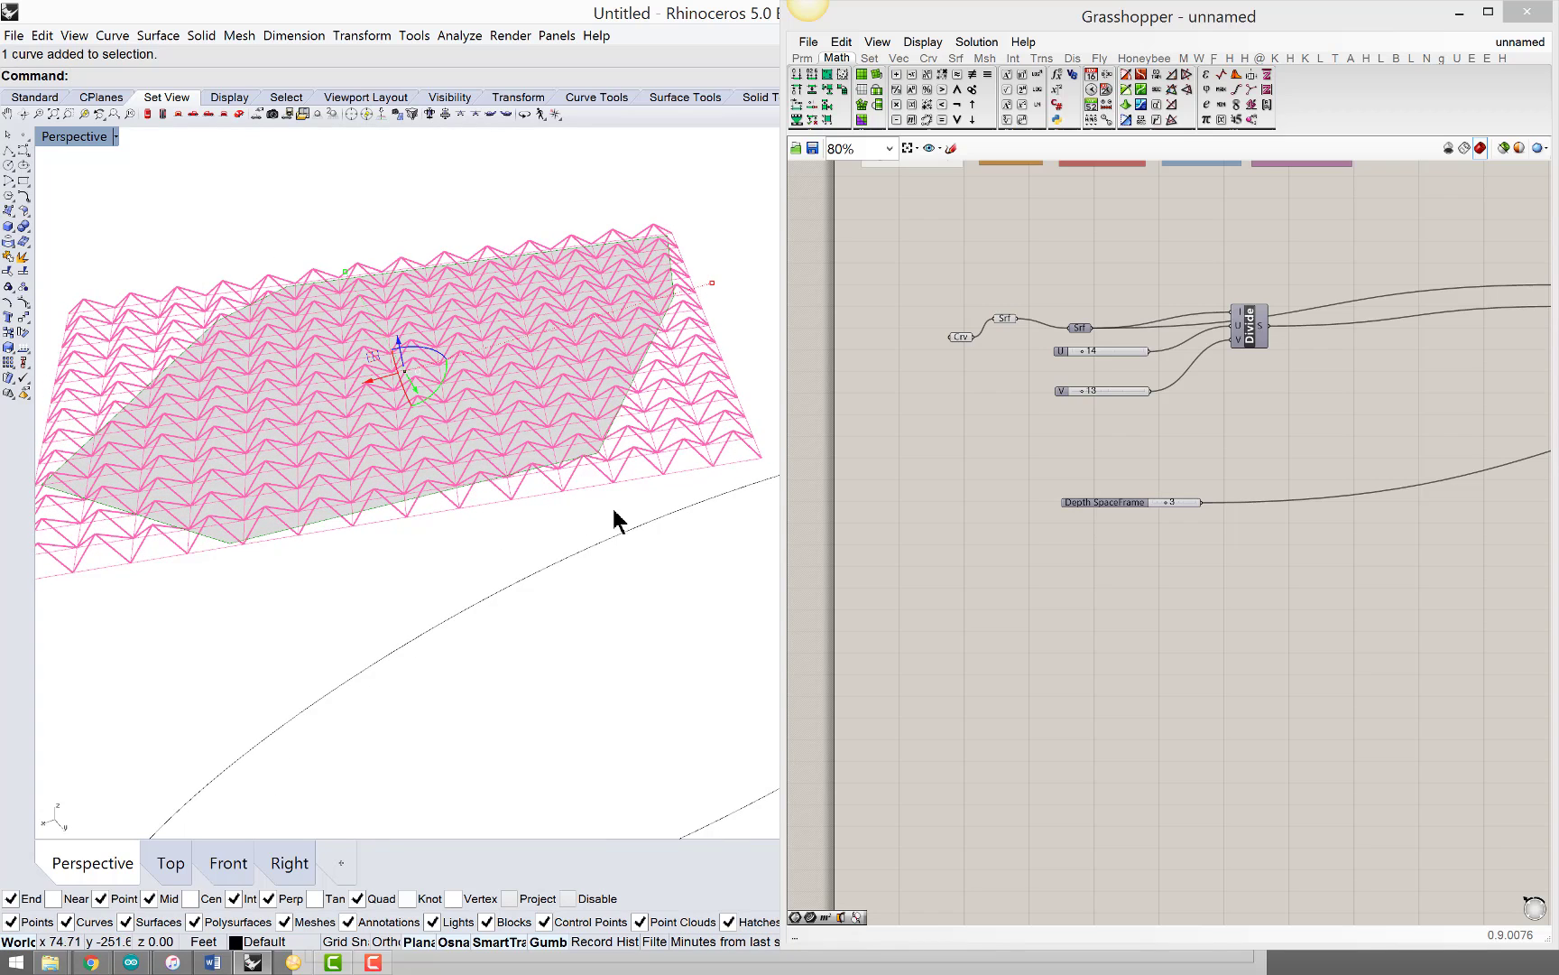
pyautogui.moveTo(650, 320); pyautogui.dragTo(618, 316, button='right')
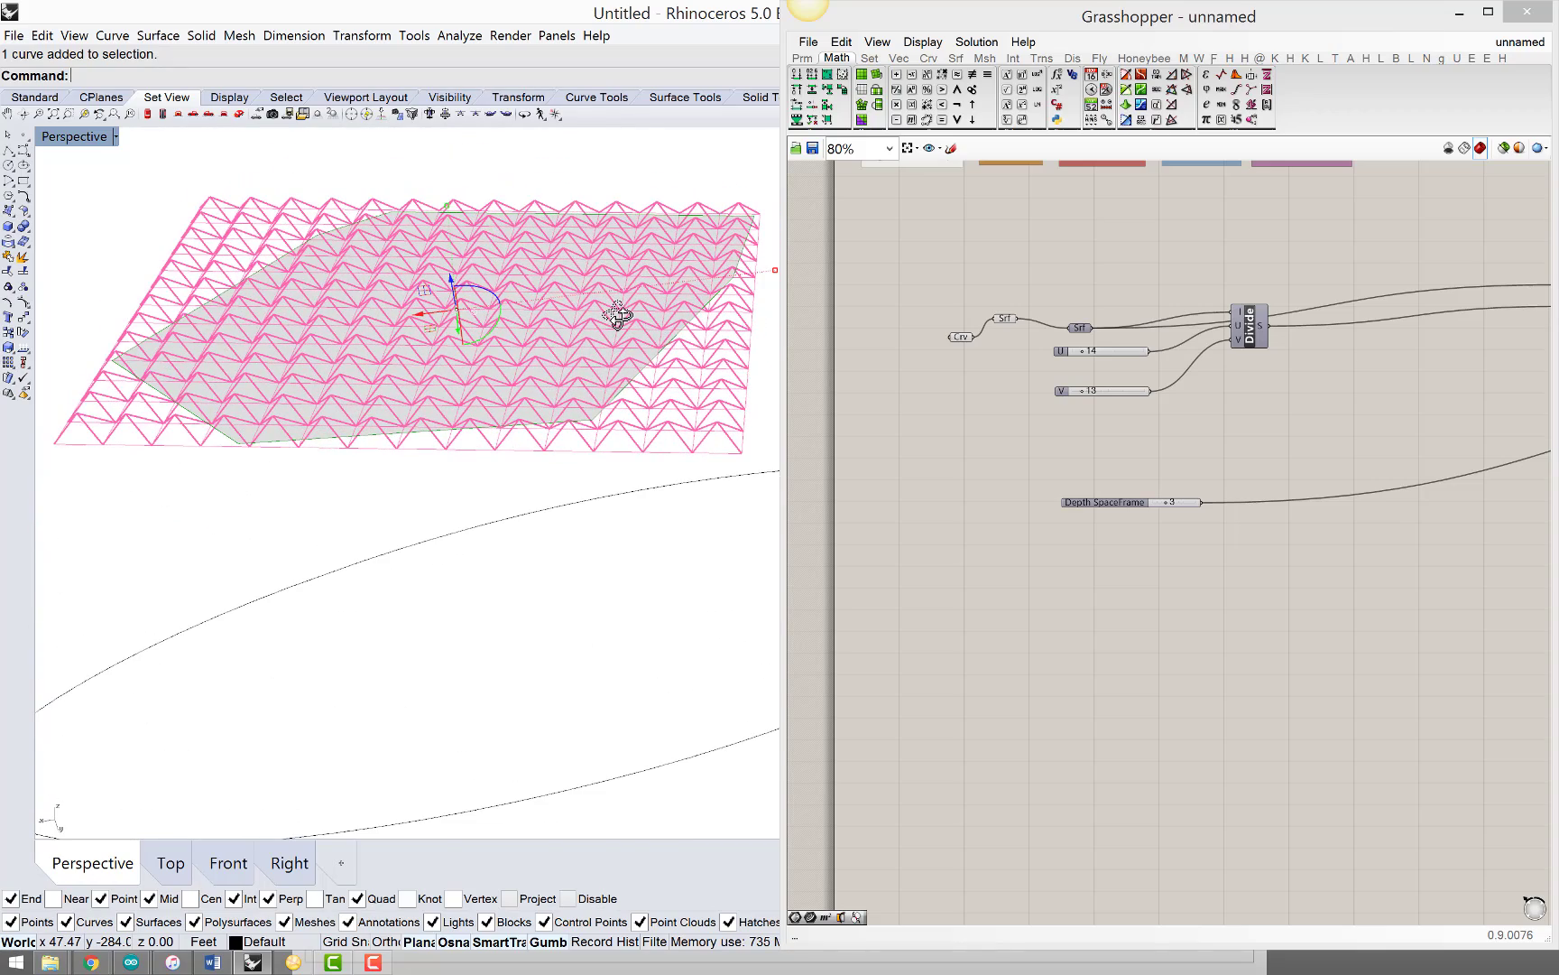
pyautogui.moveTo(248, 391); pyautogui.dragTo(242, 383, button='right')
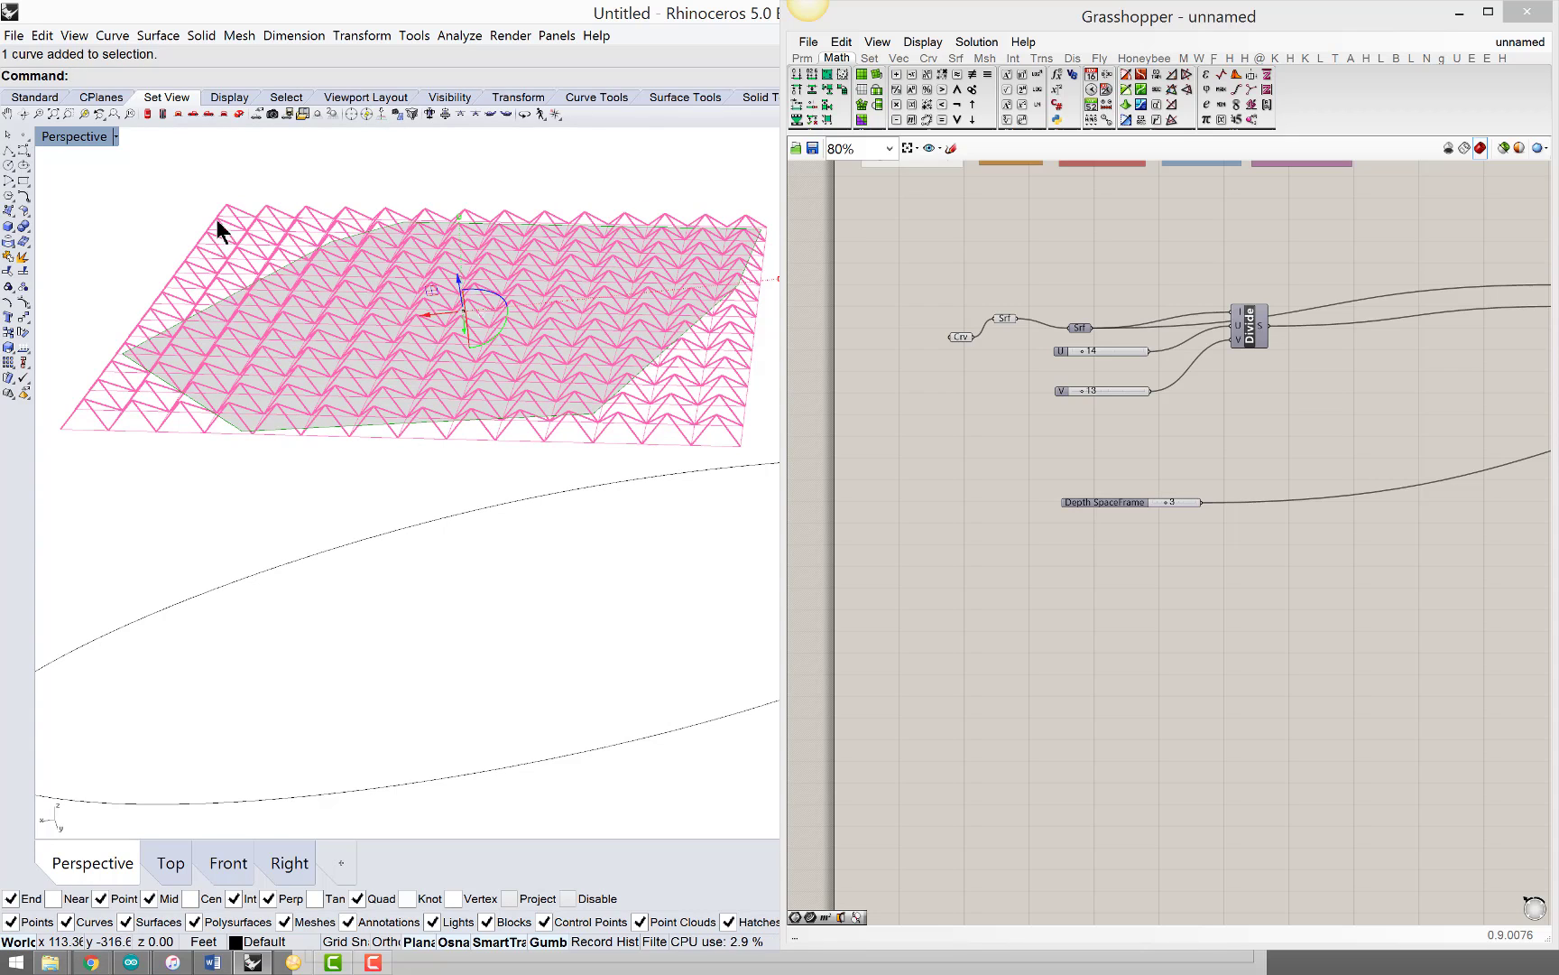
pyautogui.moveTo(267, 261); pyautogui.dragTo(328, 282, button='right')
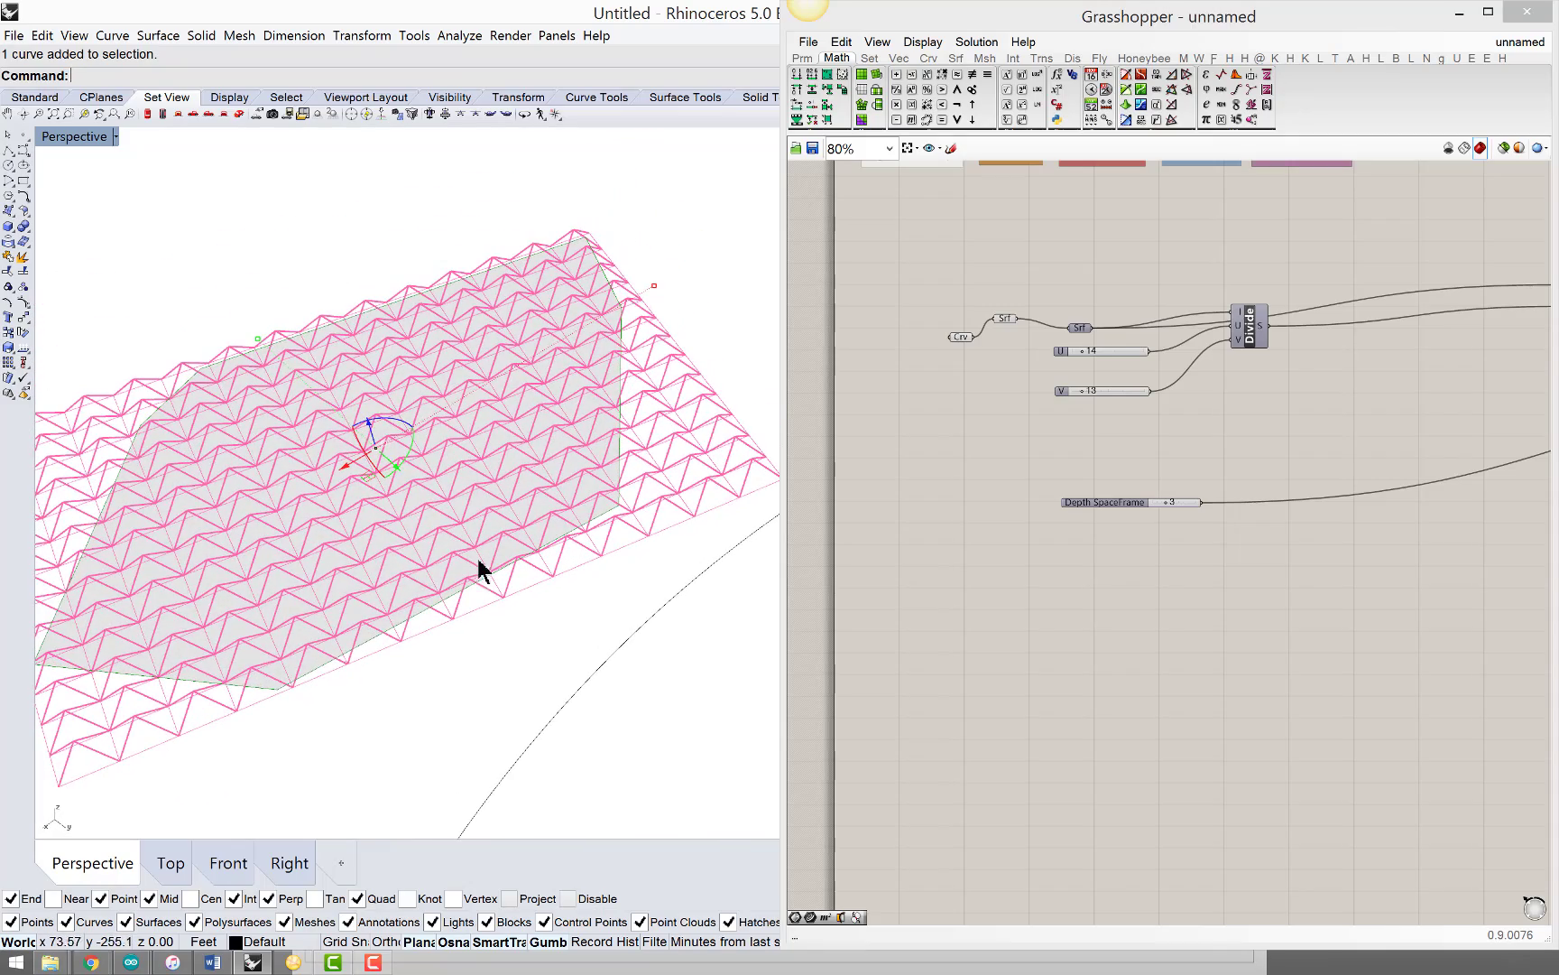
pyautogui.scroll(-5, 524, 547)
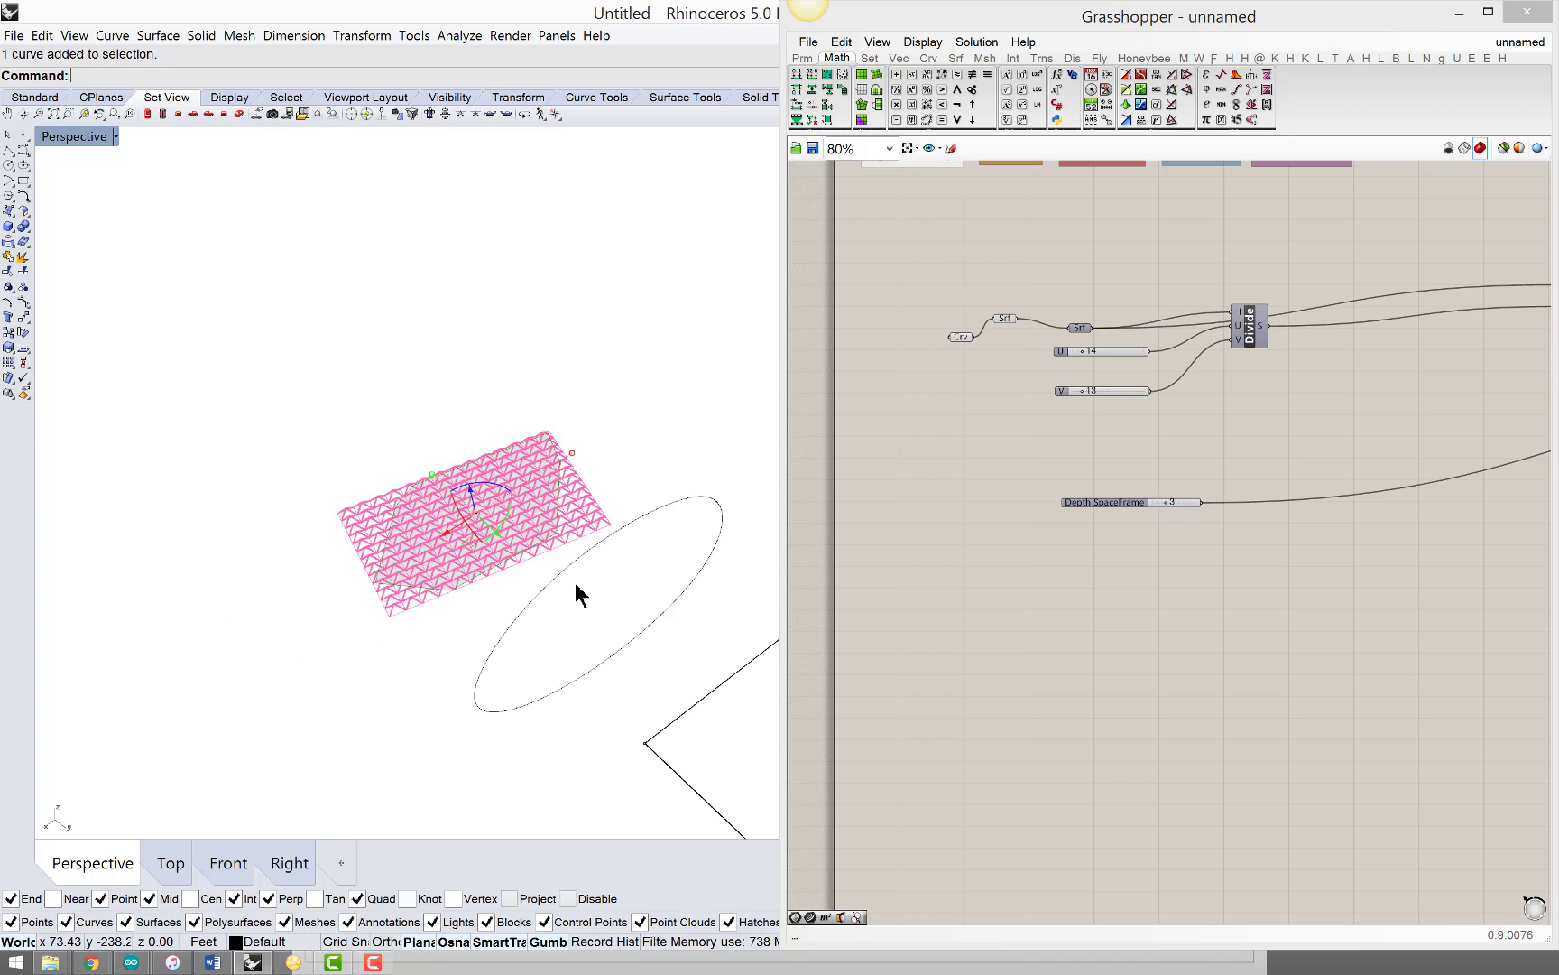
pyautogui.moveTo(592, 605); pyautogui.dragTo(478, 505, button='right')
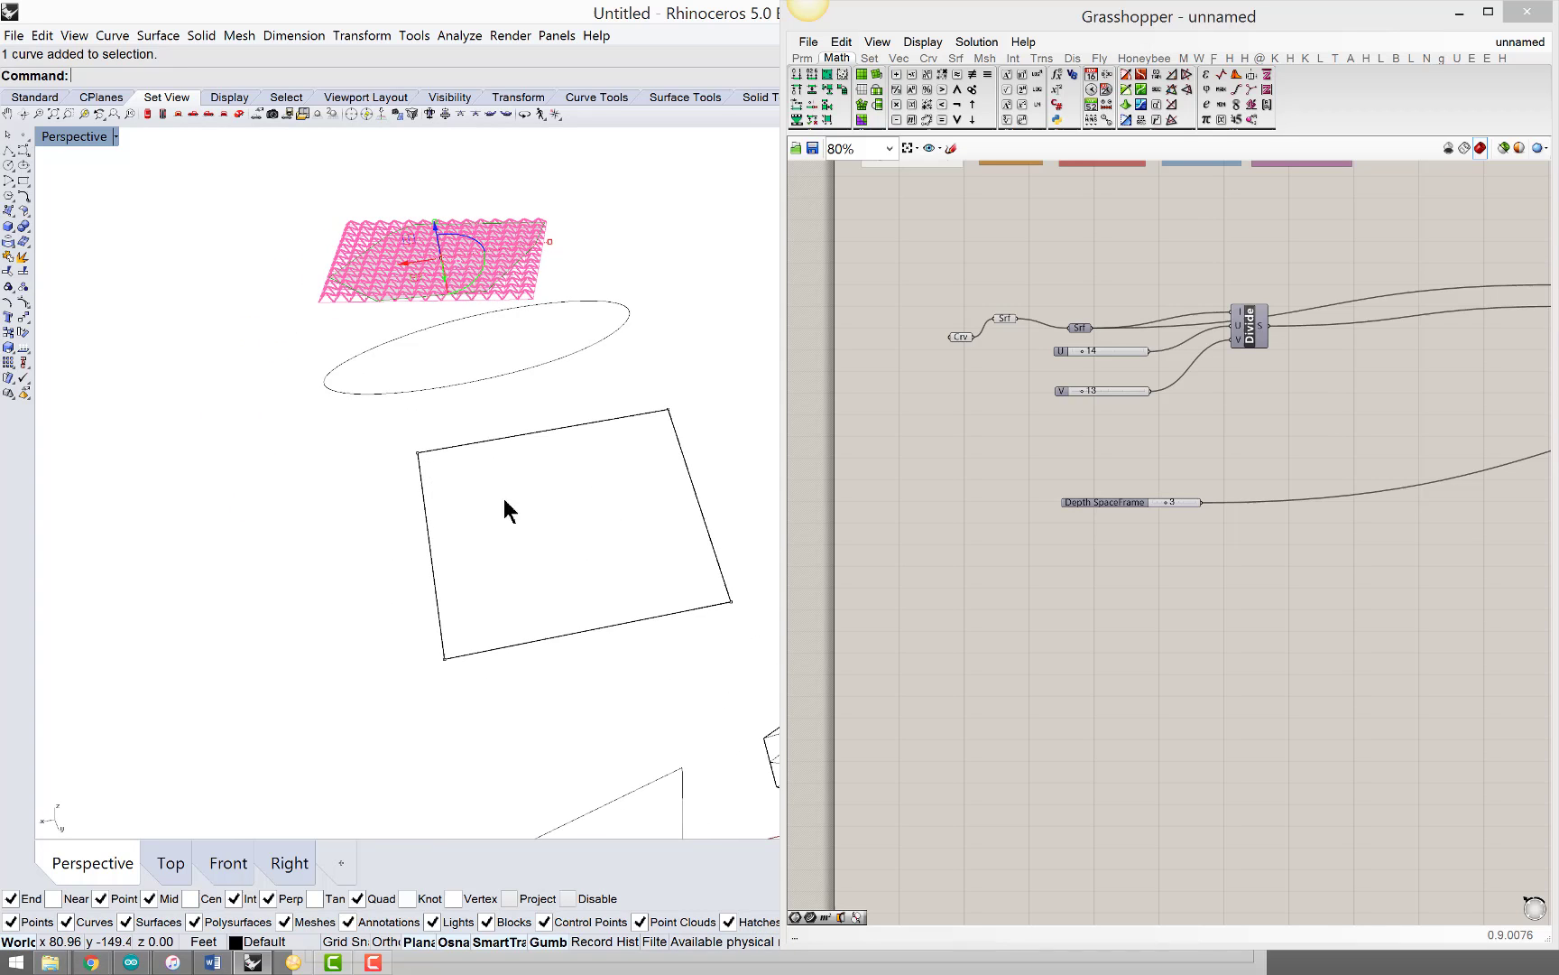
pyautogui.moveTo(946, 504); pyautogui.dragTo(850, 447, button='right')
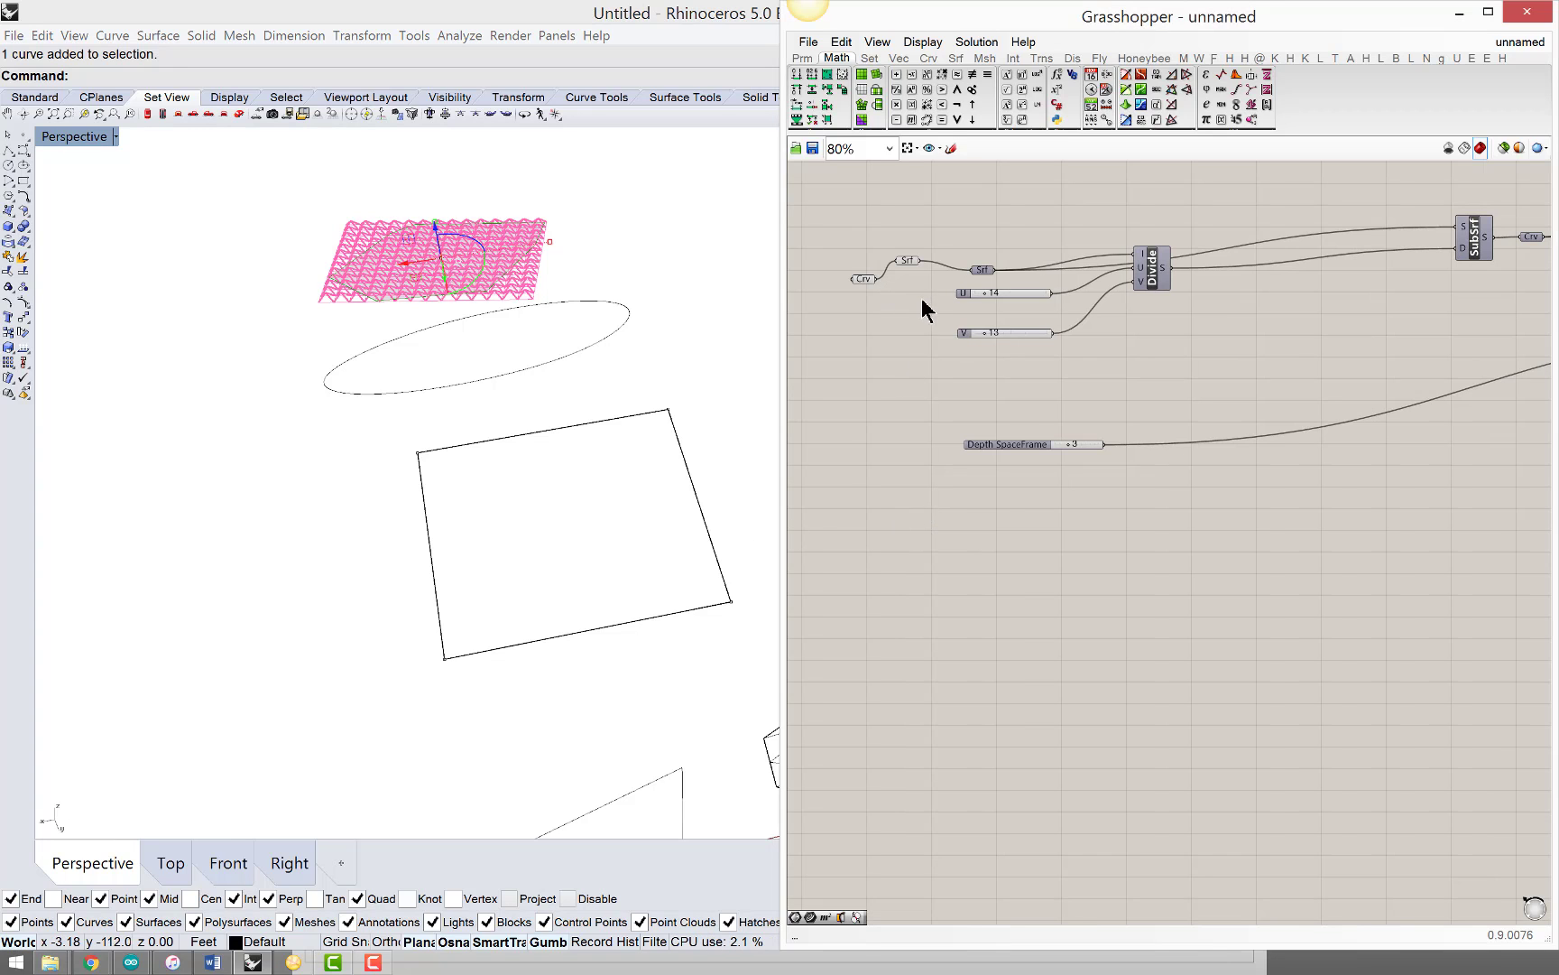
# Step: Delete the Crv and Srf parameters so the frame reverts to the rectangular surface
pyautogui.moveTo(922, 310); pyautogui.dragTo(856, 250)
pyautogui.press('Delete')
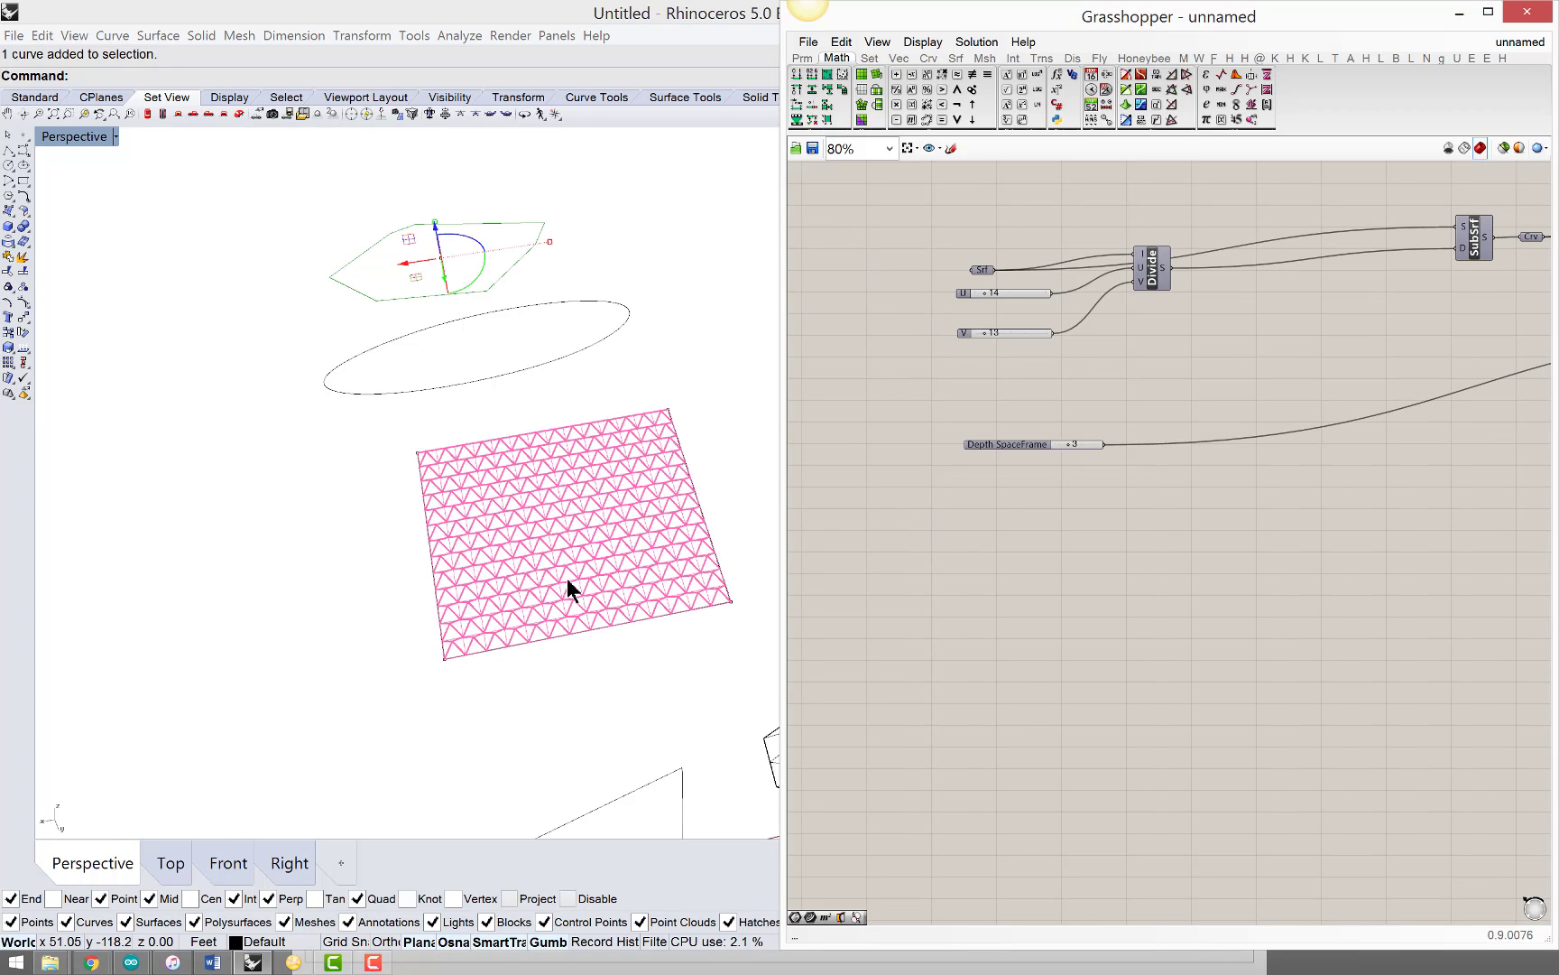
pyautogui.scroll(5, 567, 578)
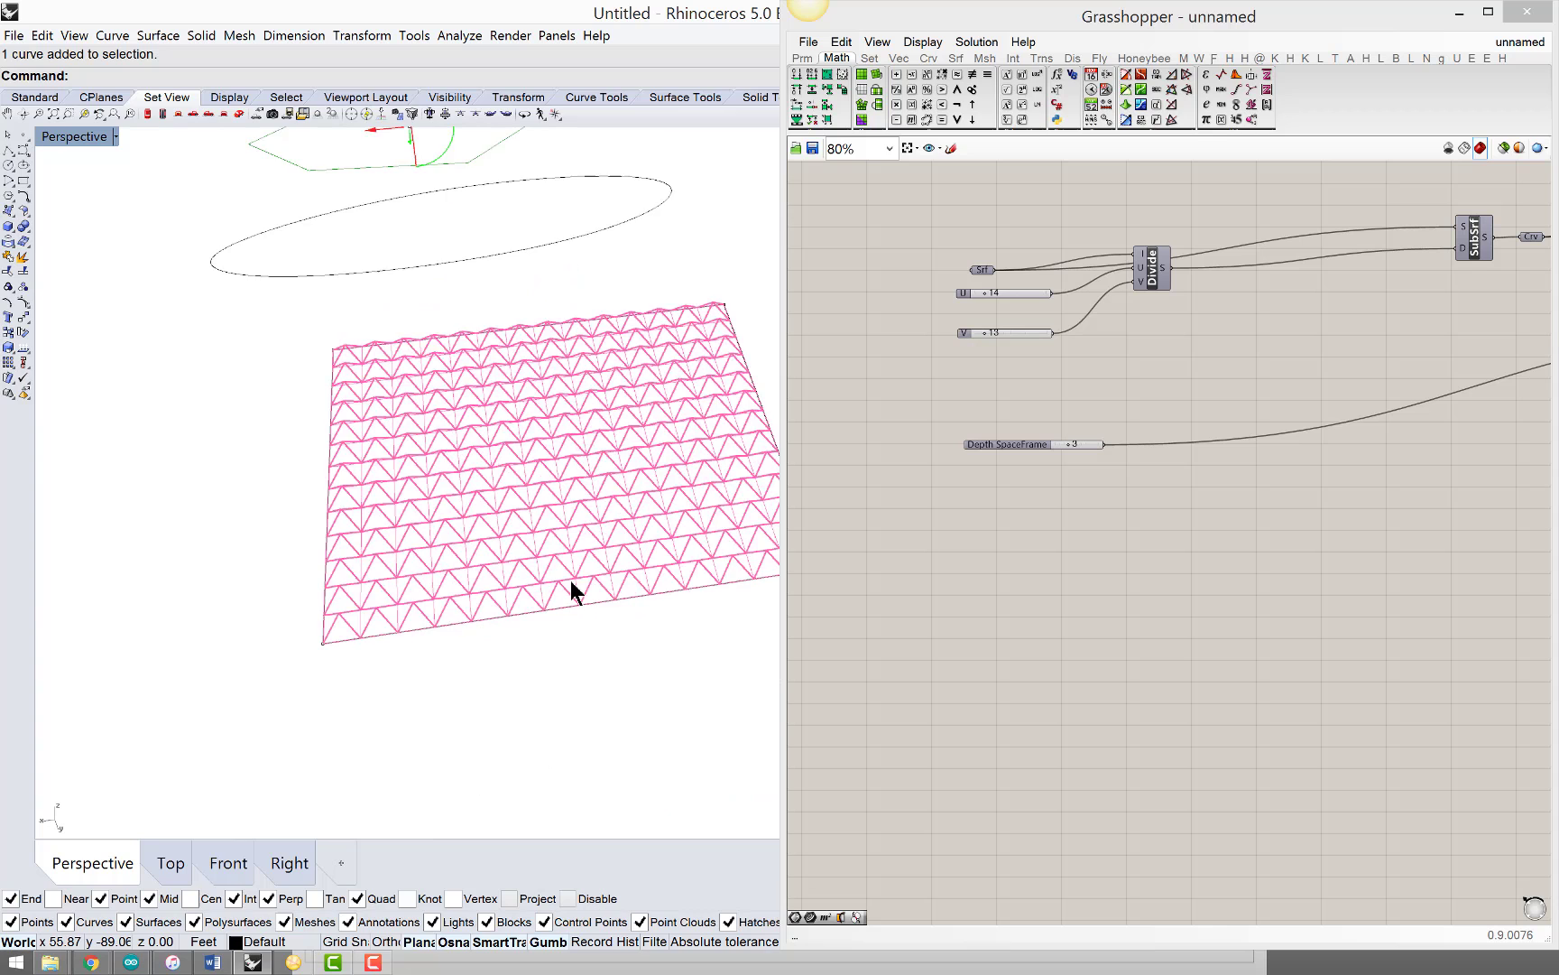
pyautogui.scroll(2, 572, 591)
pyautogui.scroll(-2, 574, 591)
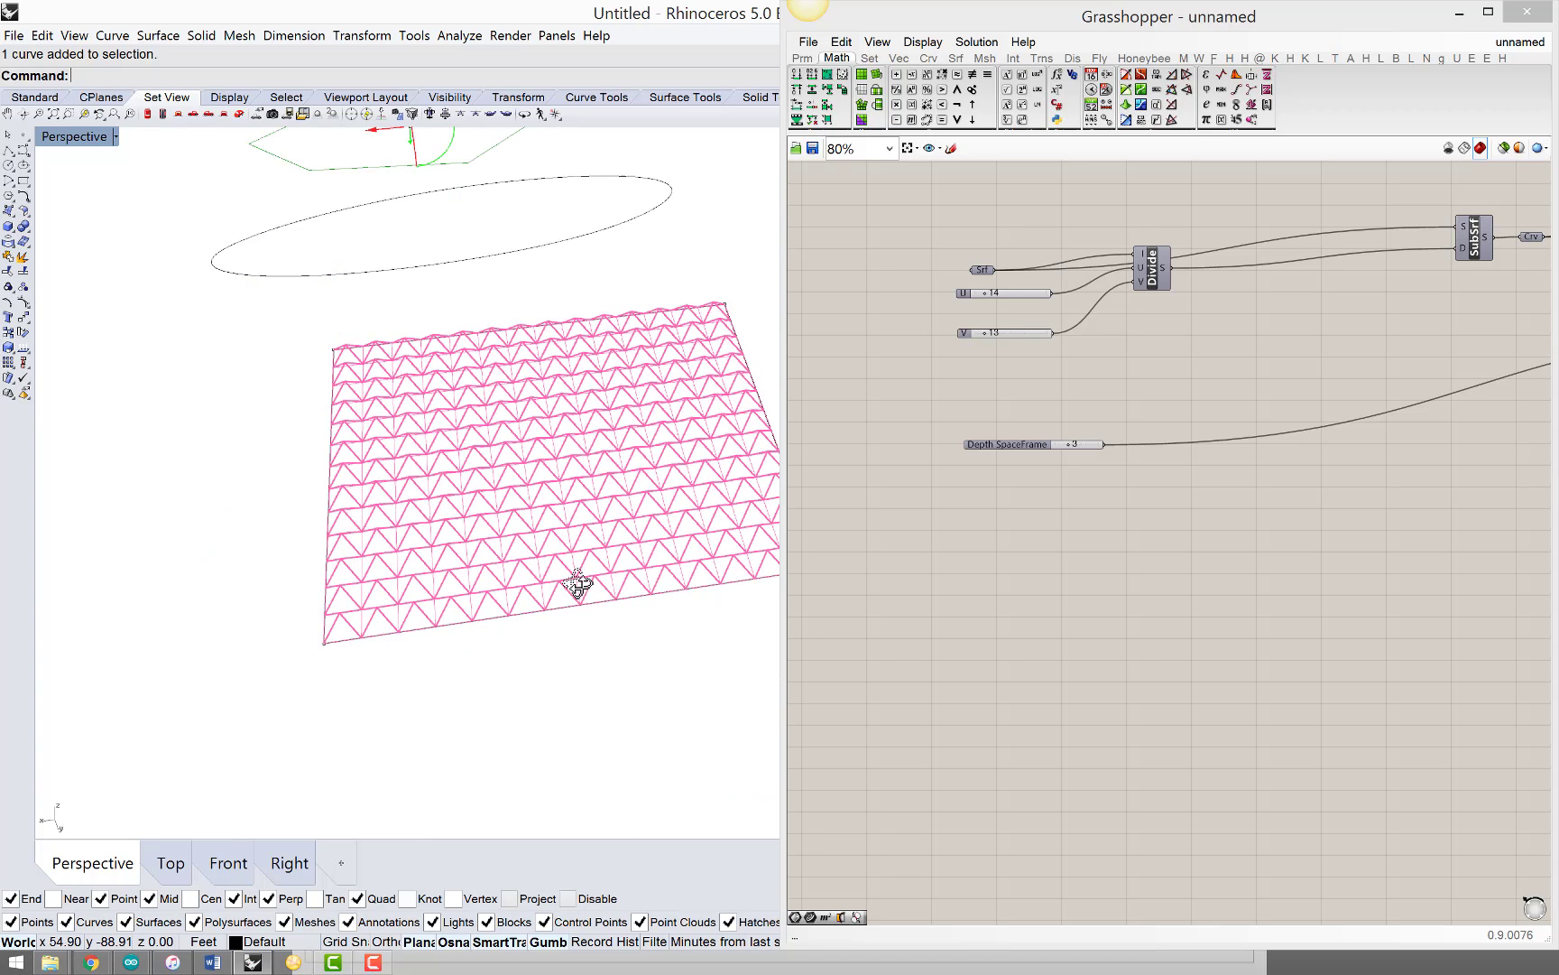
pyautogui.scroll(1, 578, 584)
pyautogui.scroll(-4, 584, 588)
pyautogui.scroll(2, 586, 587)
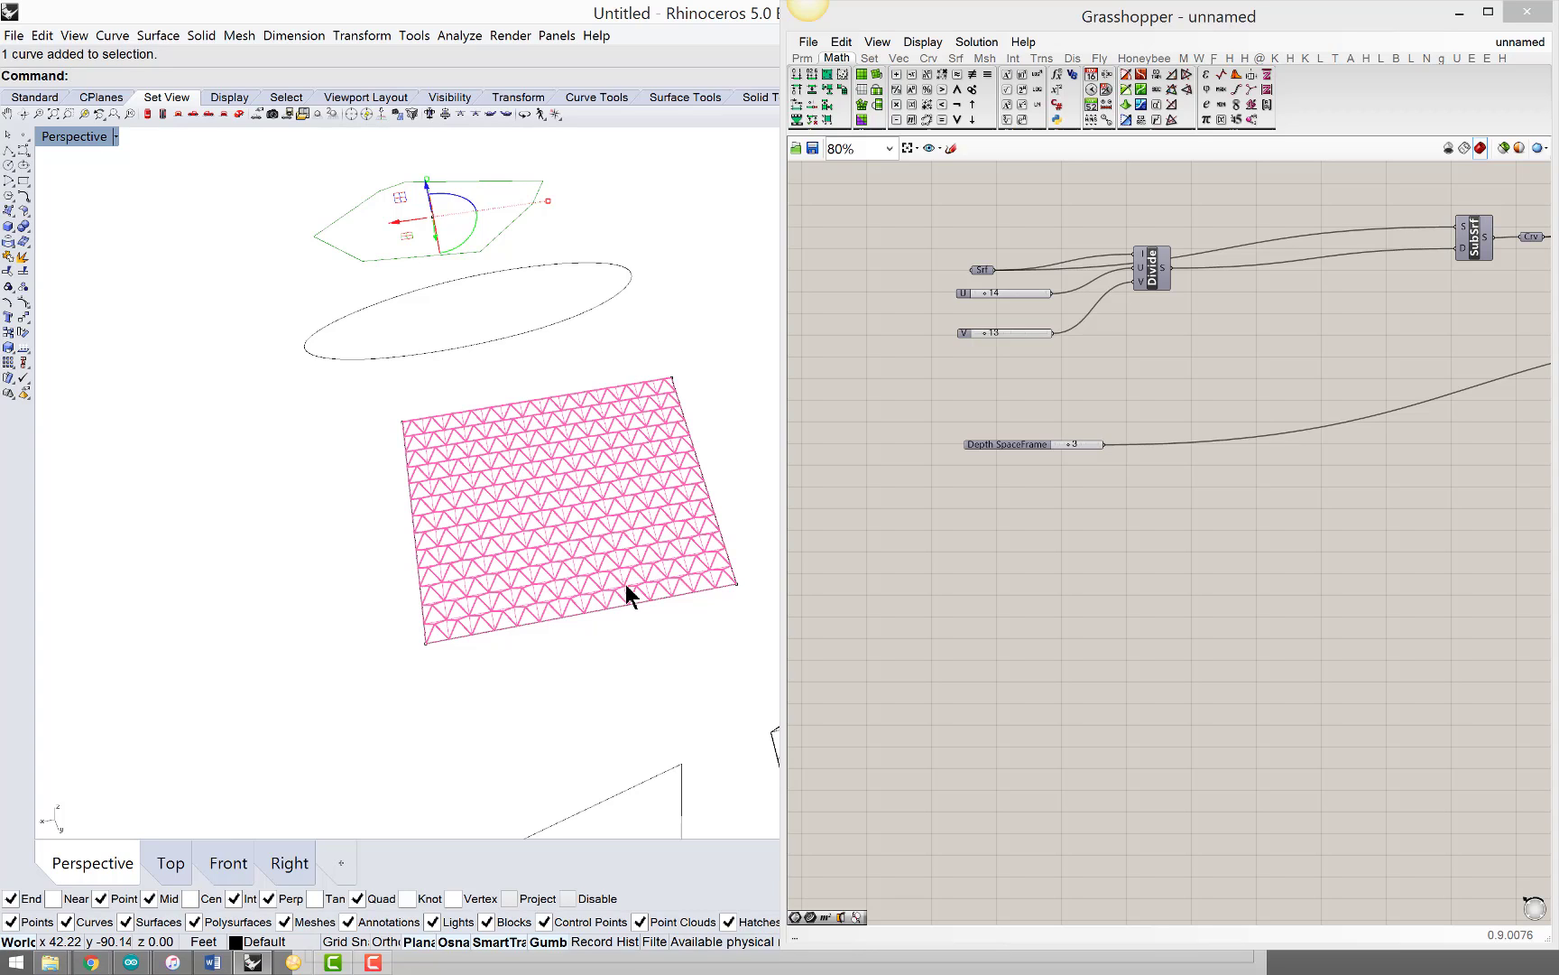
# Step: Deselect the hexagon curve, lower the view angle, and select the rectangular surface
pyautogui.press('Escape')
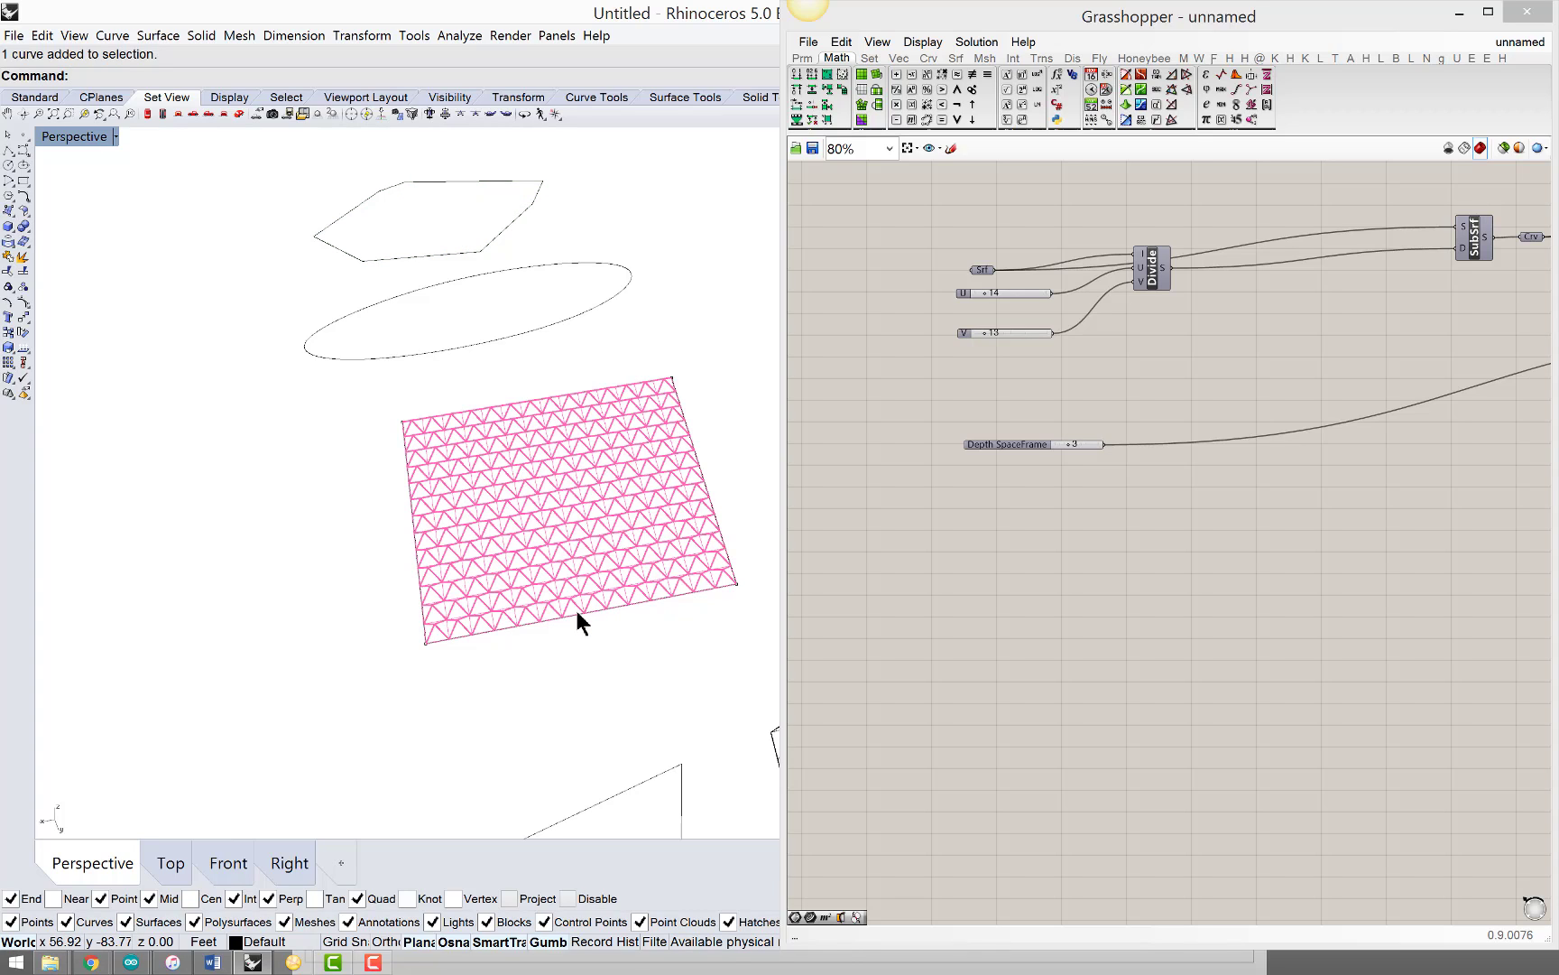
pyautogui.moveTo(511, 583); pyautogui.dragTo(537, 558, button='right')
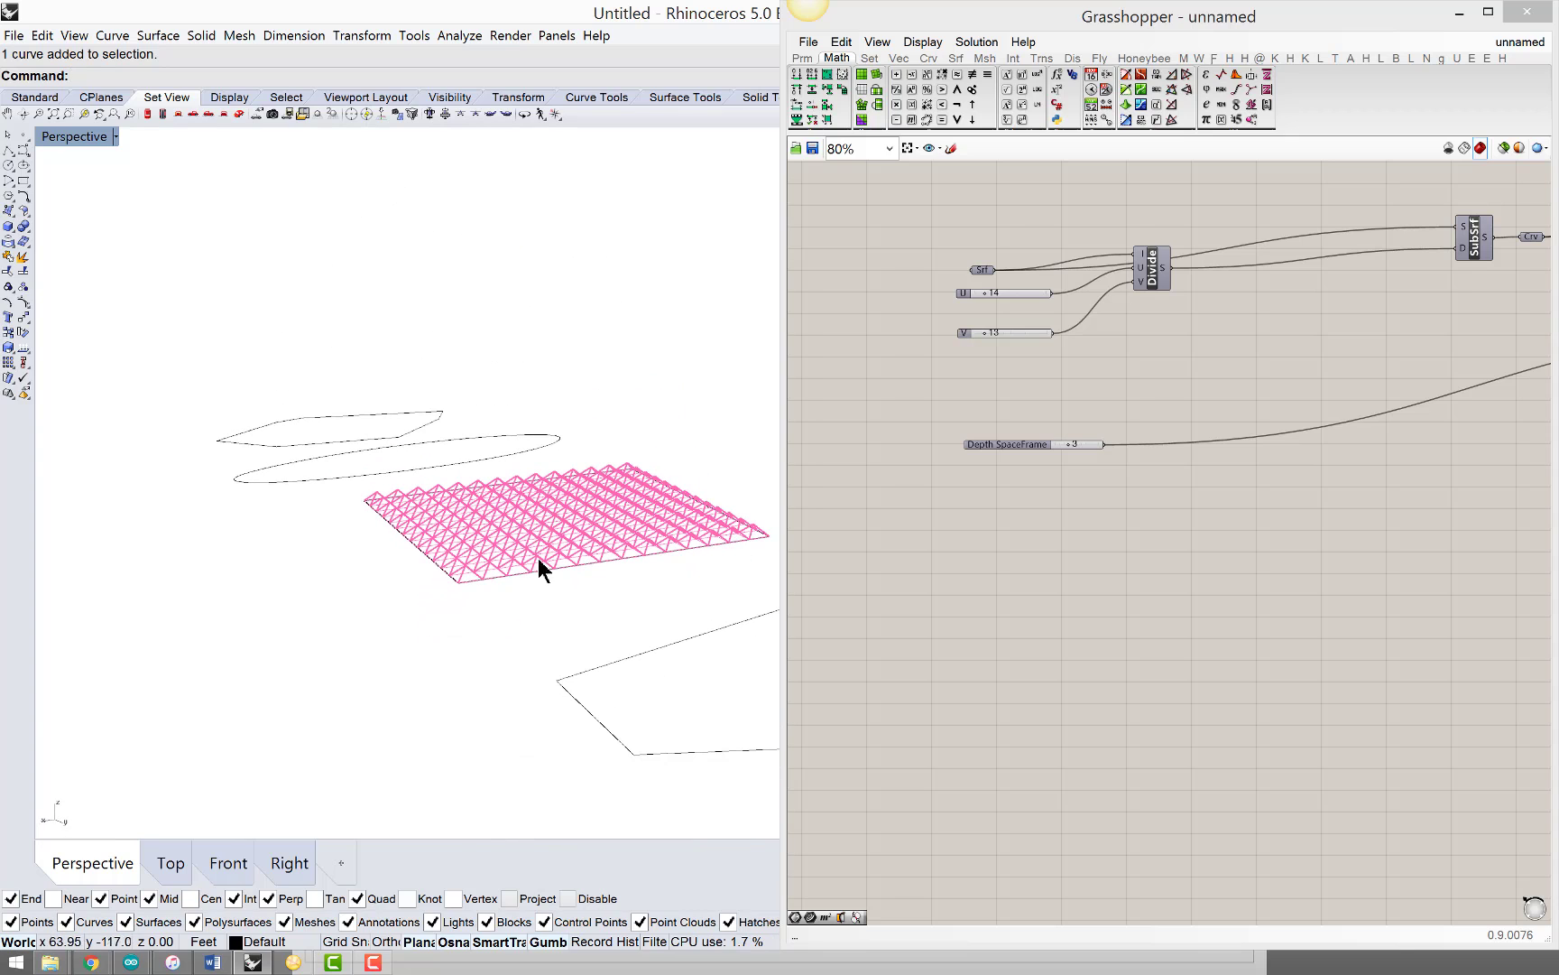
pyautogui.click(542, 577)
# Step: Turn on the rectangular surface's control points with F10
pyautogui.click(159, 35)
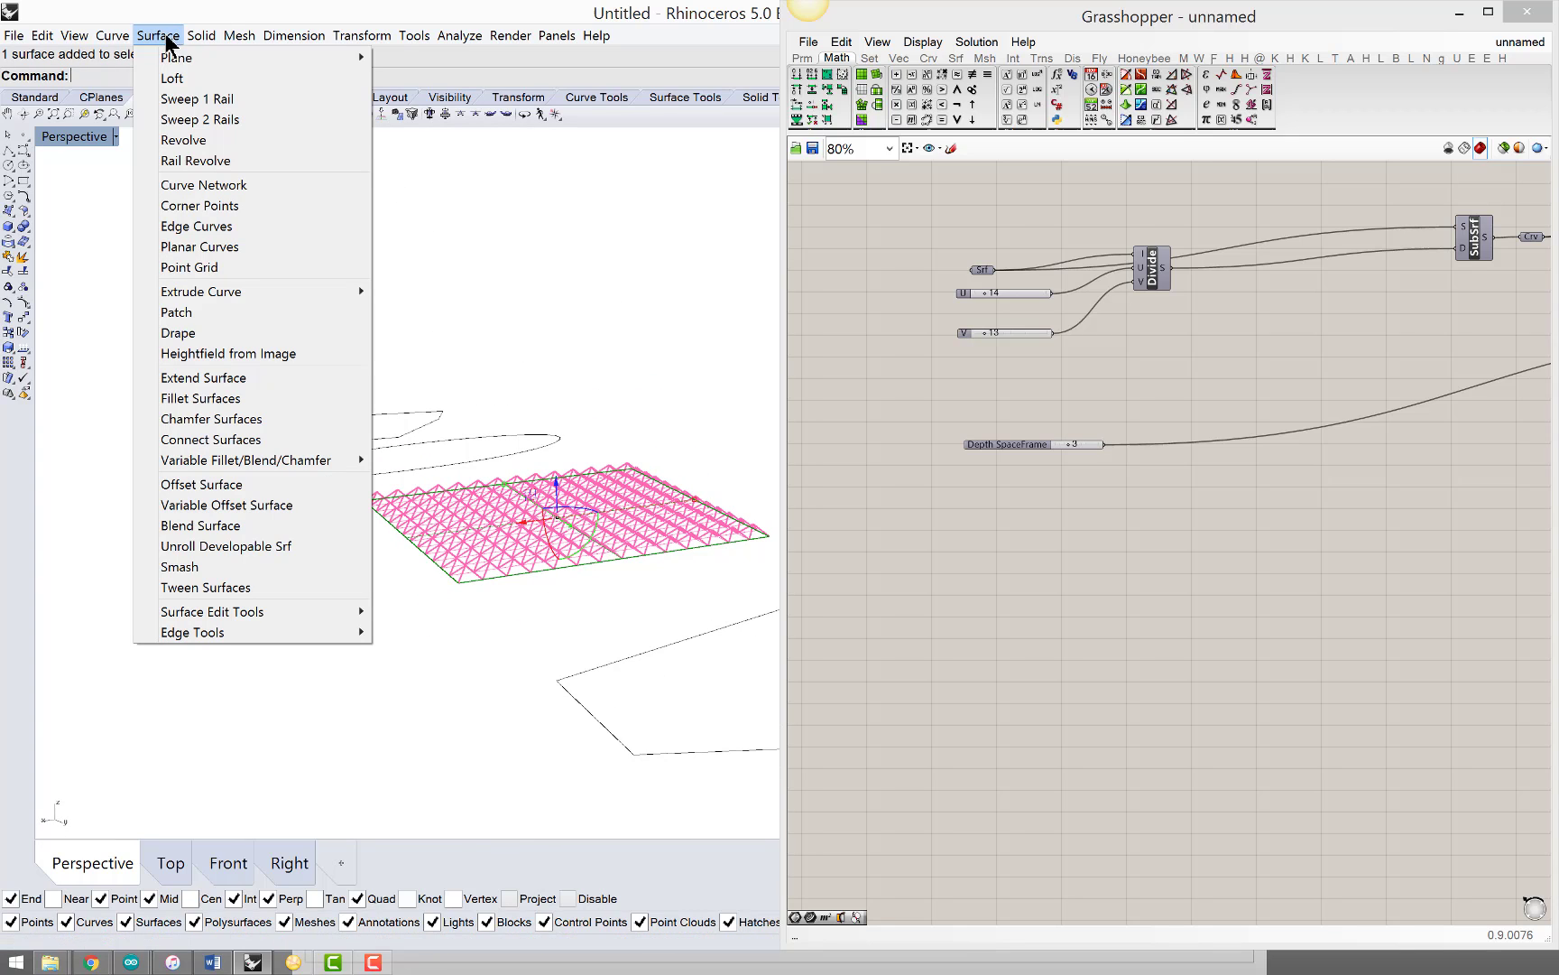
pyautogui.moveTo(237, 57)
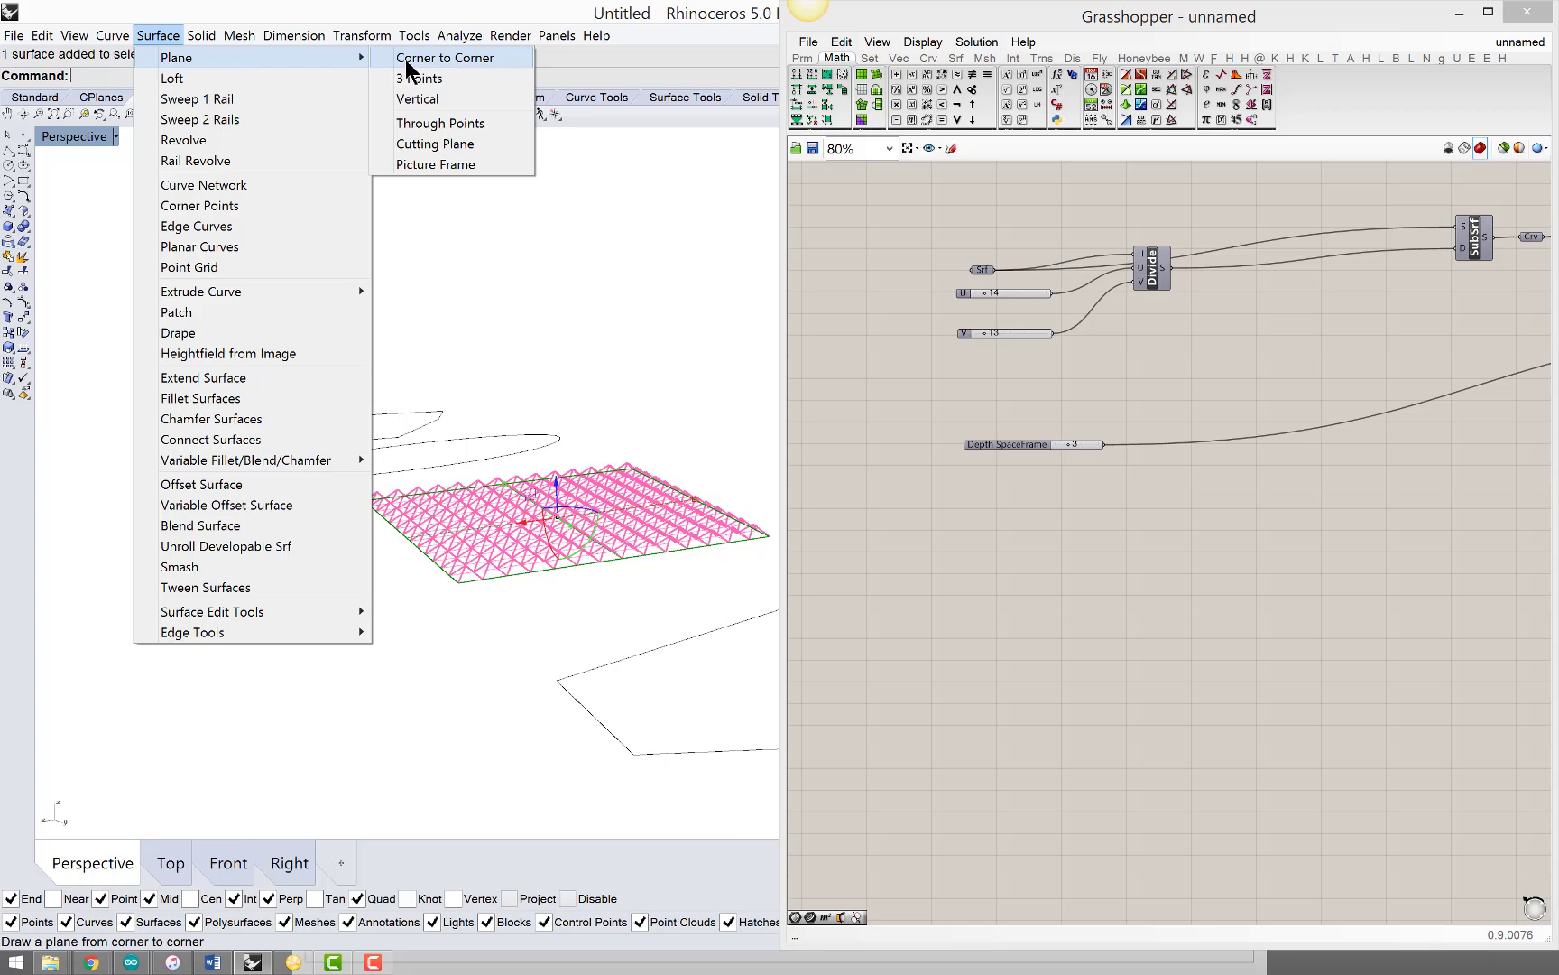
pyautogui.click(587, 470)
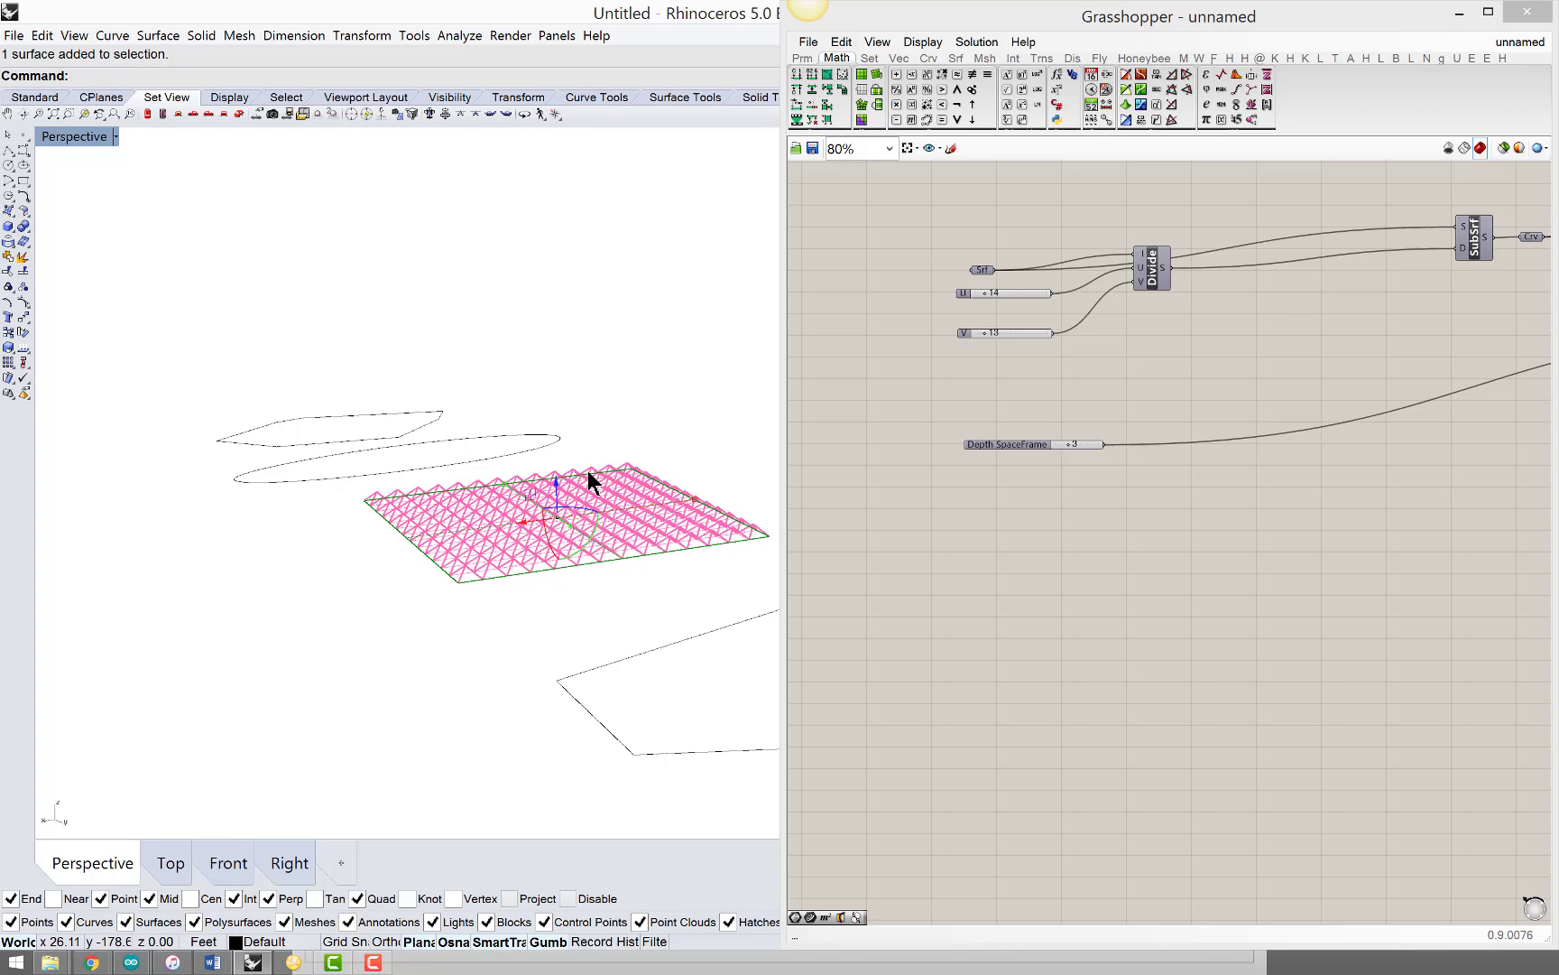
pyautogui.press('F10')
# Step: Drag one corner control point outward along X, then along Y, to stretch the surface
pyautogui.click(457, 578)
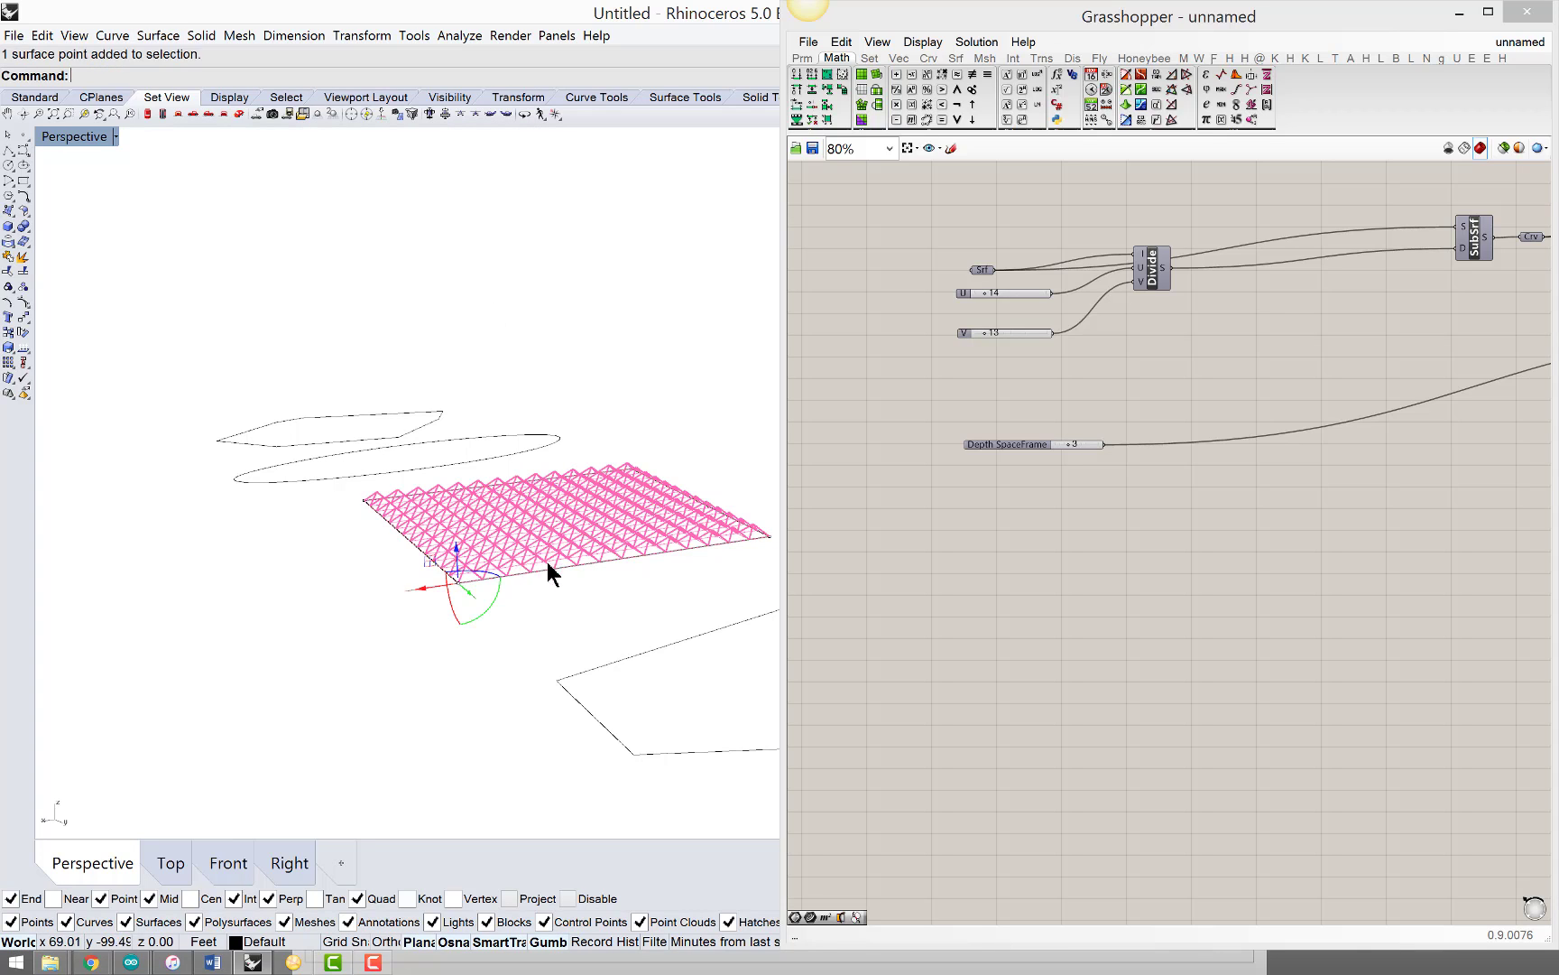
pyautogui.moveTo(547, 561); pyautogui.dragTo(421, 602, button='right')
pyautogui.moveTo(421, 602); pyautogui.dragTo(335, 626)
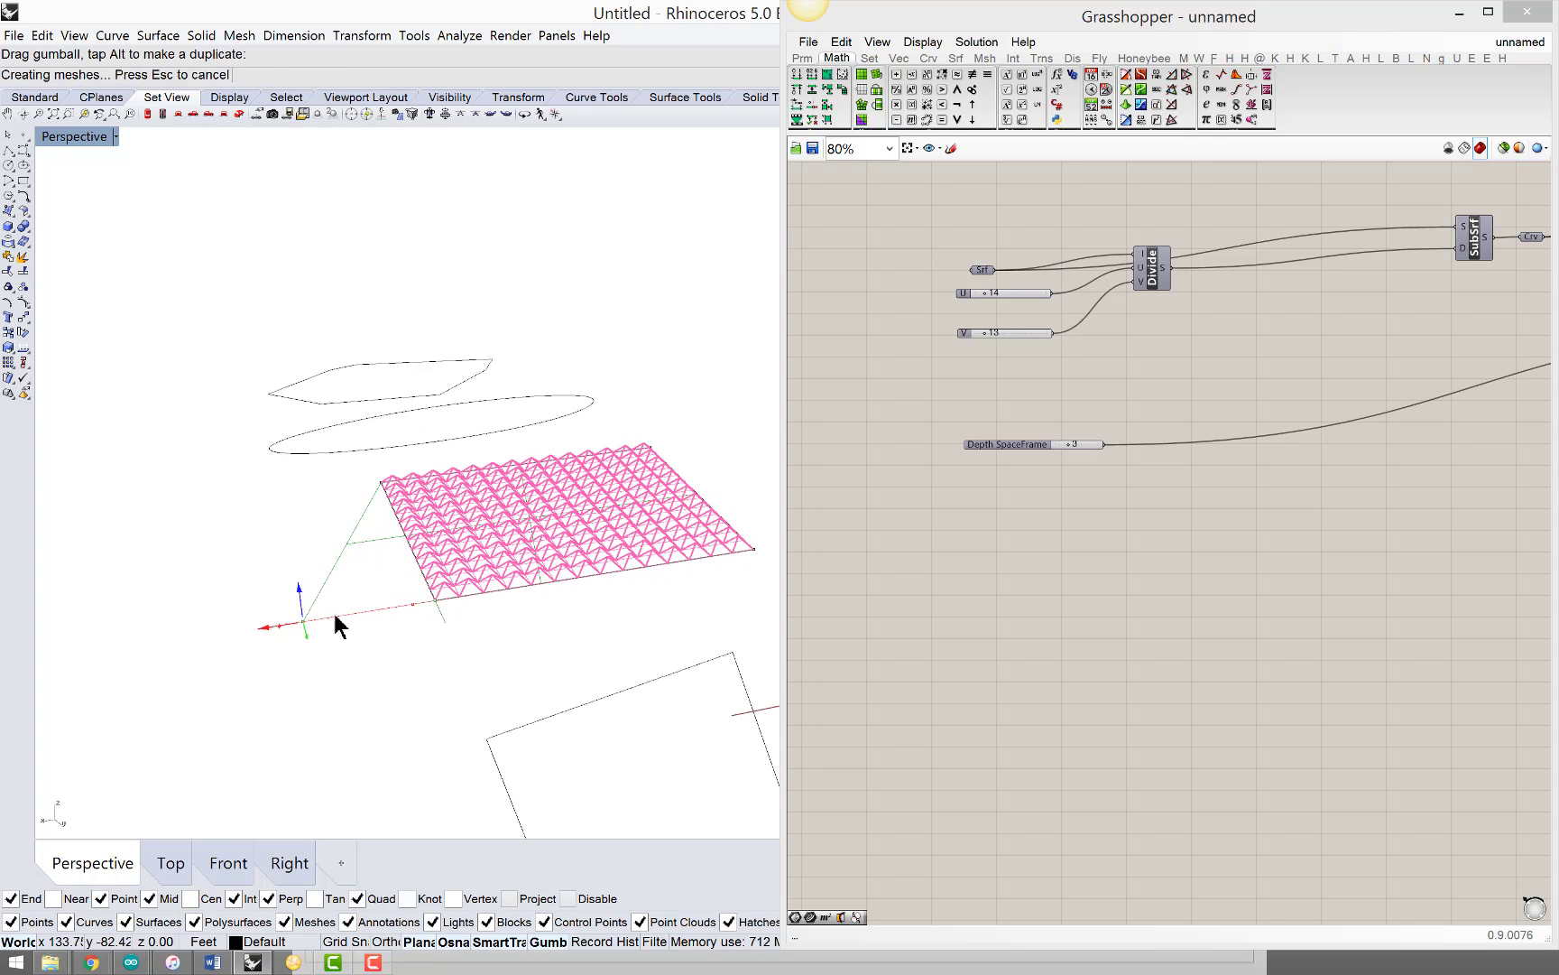
pyautogui.moveTo(550, 605); pyautogui.dragTo(630, 397, button='right')
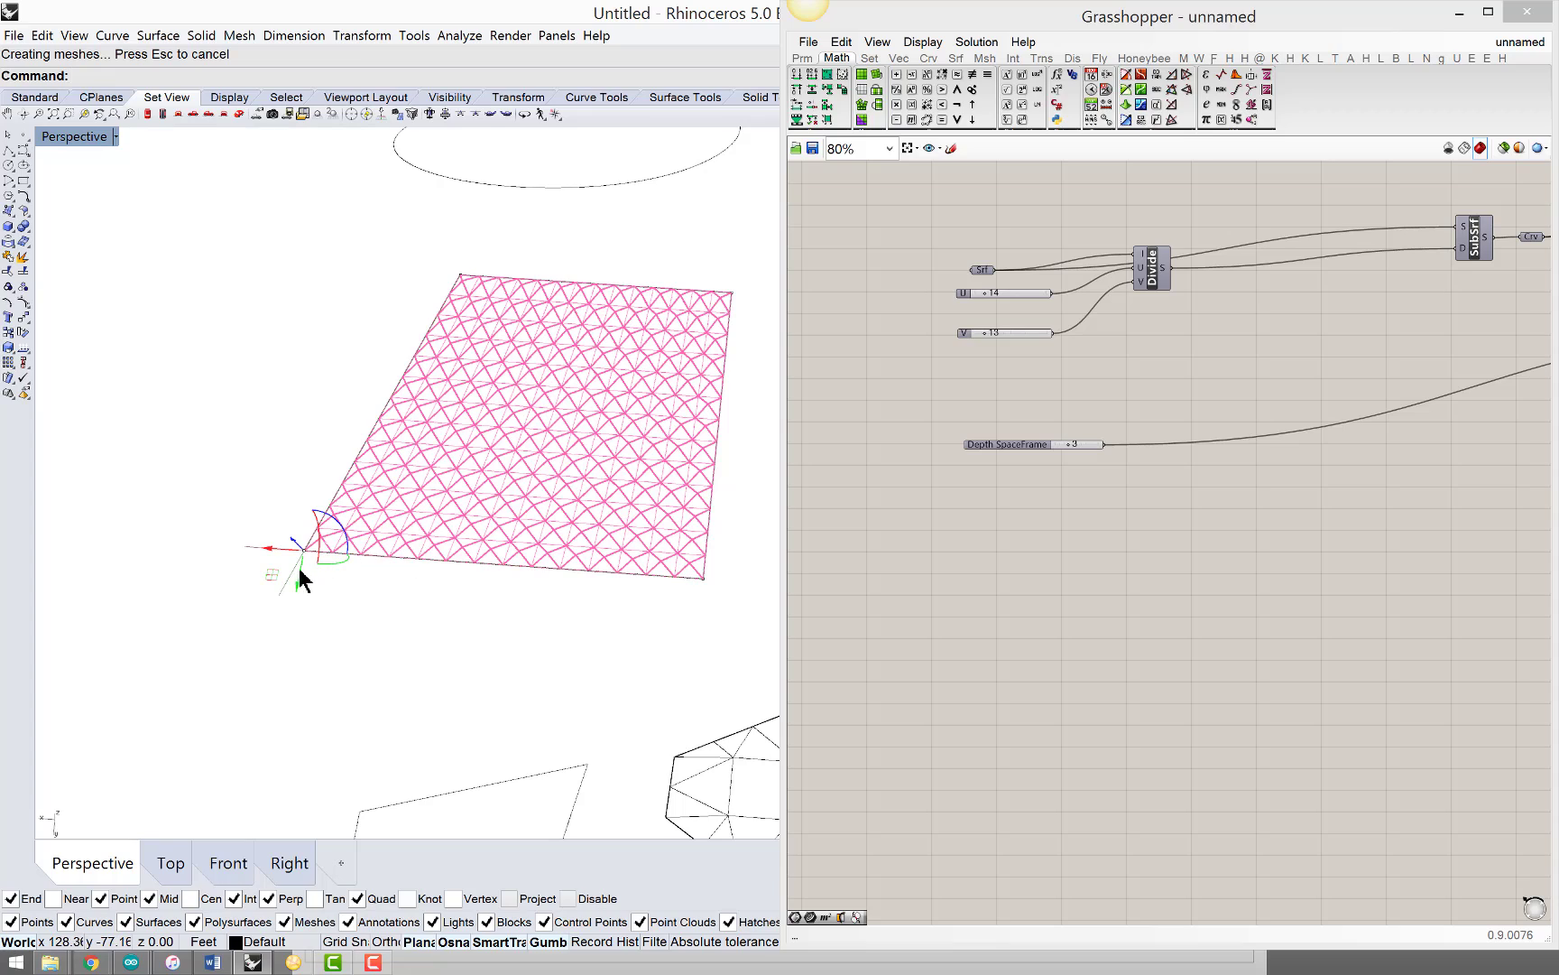
pyautogui.moveTo(299, 571); pyautogui.dragTo(343, 424)
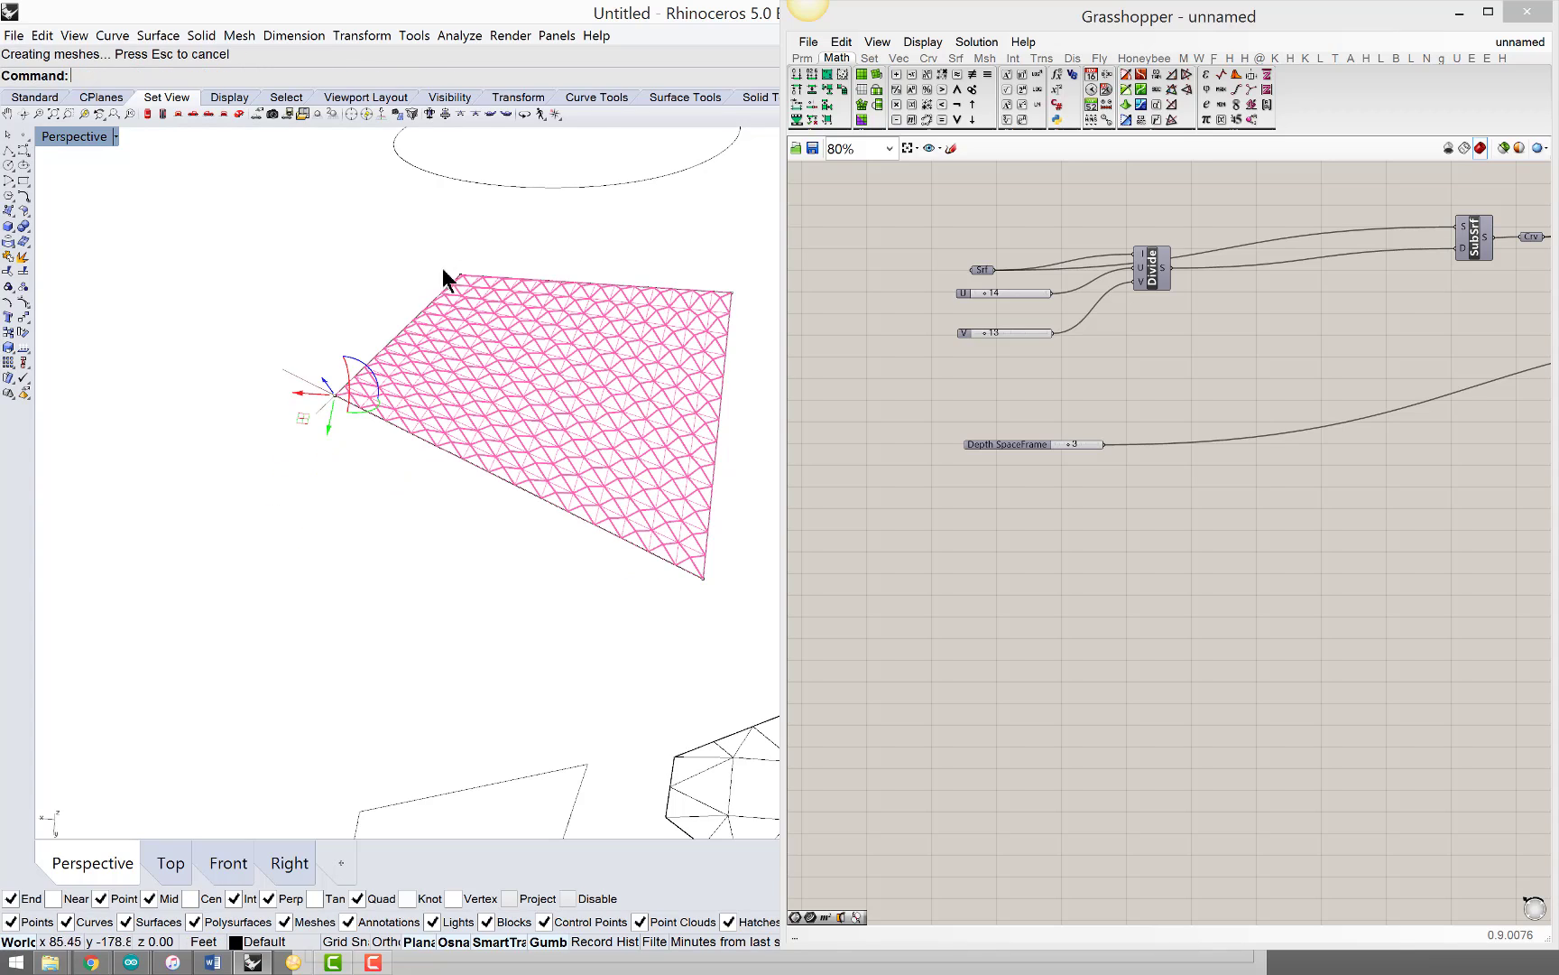
pyautogui.moveTo(442, 268); pyautogui.dragTo(551, 455, button='right')
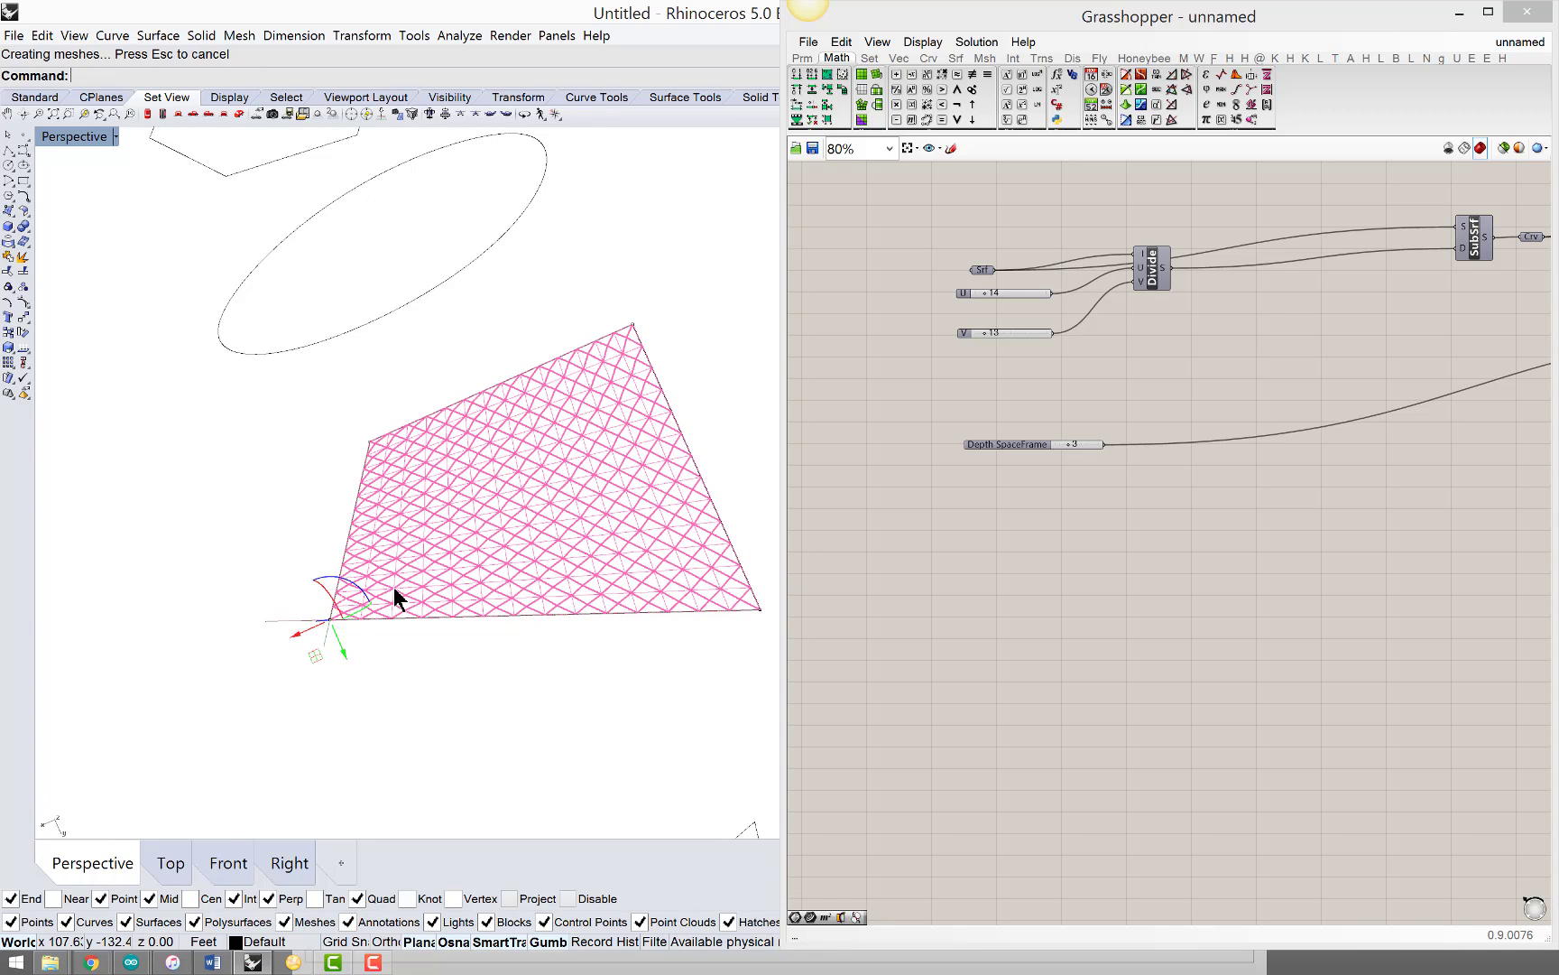
pyautogui.moveTo(397, 598); pyautogui.dragTo(421, 525, button='right')
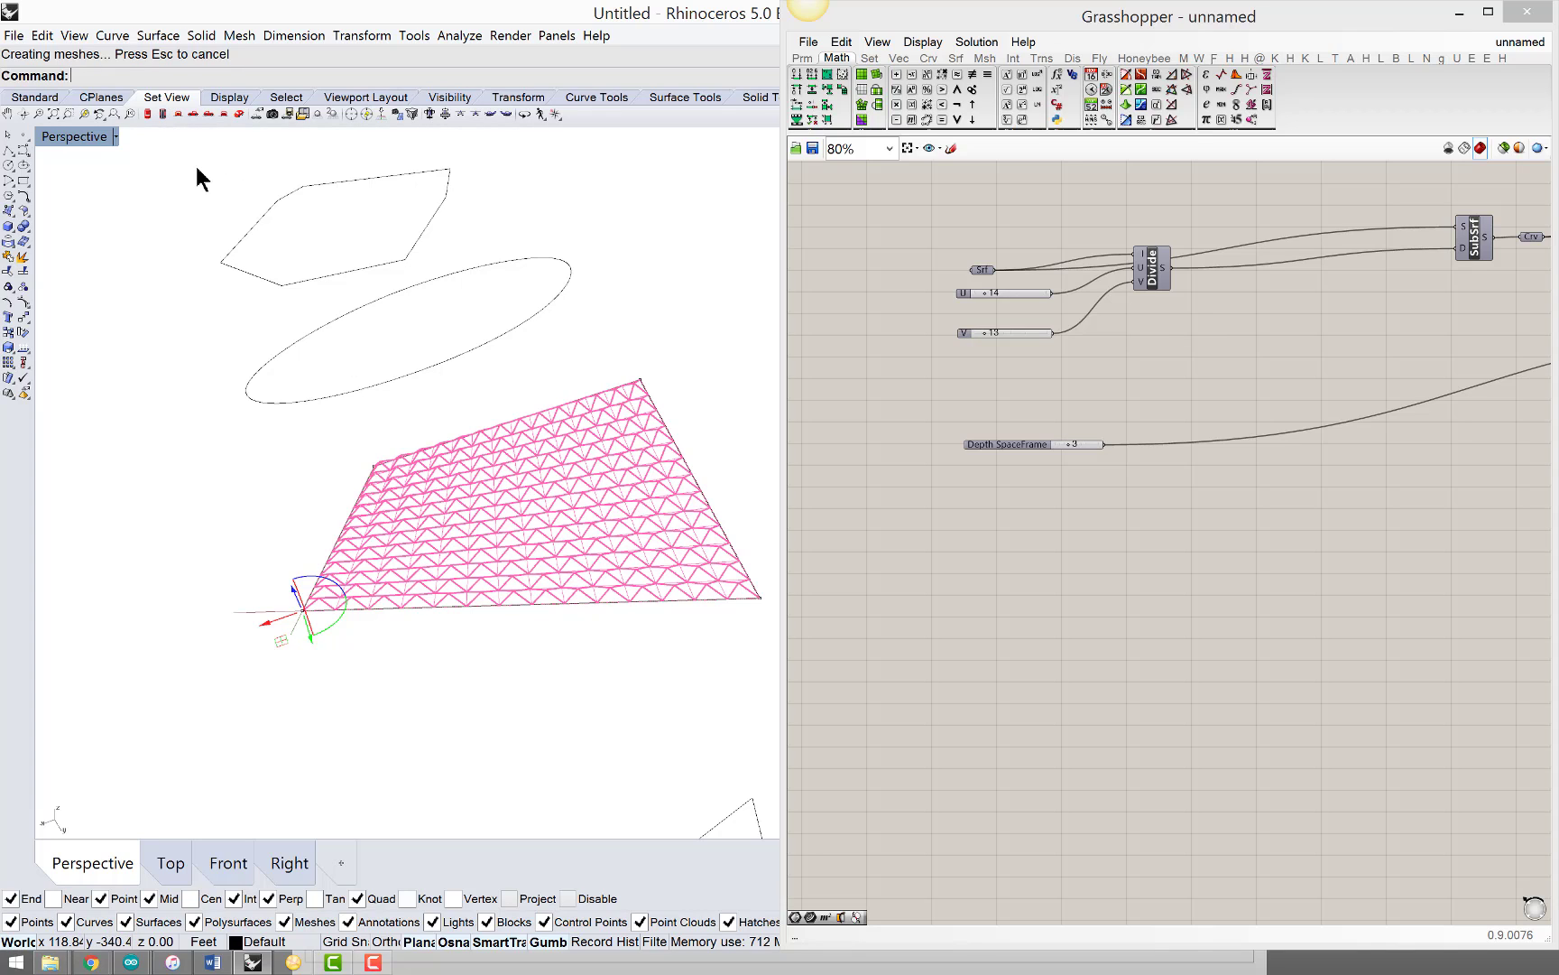
# Step: Insert a kink into the surface at a point on its bottom edge using Insert Kink
pyautogui.click(42, 35)
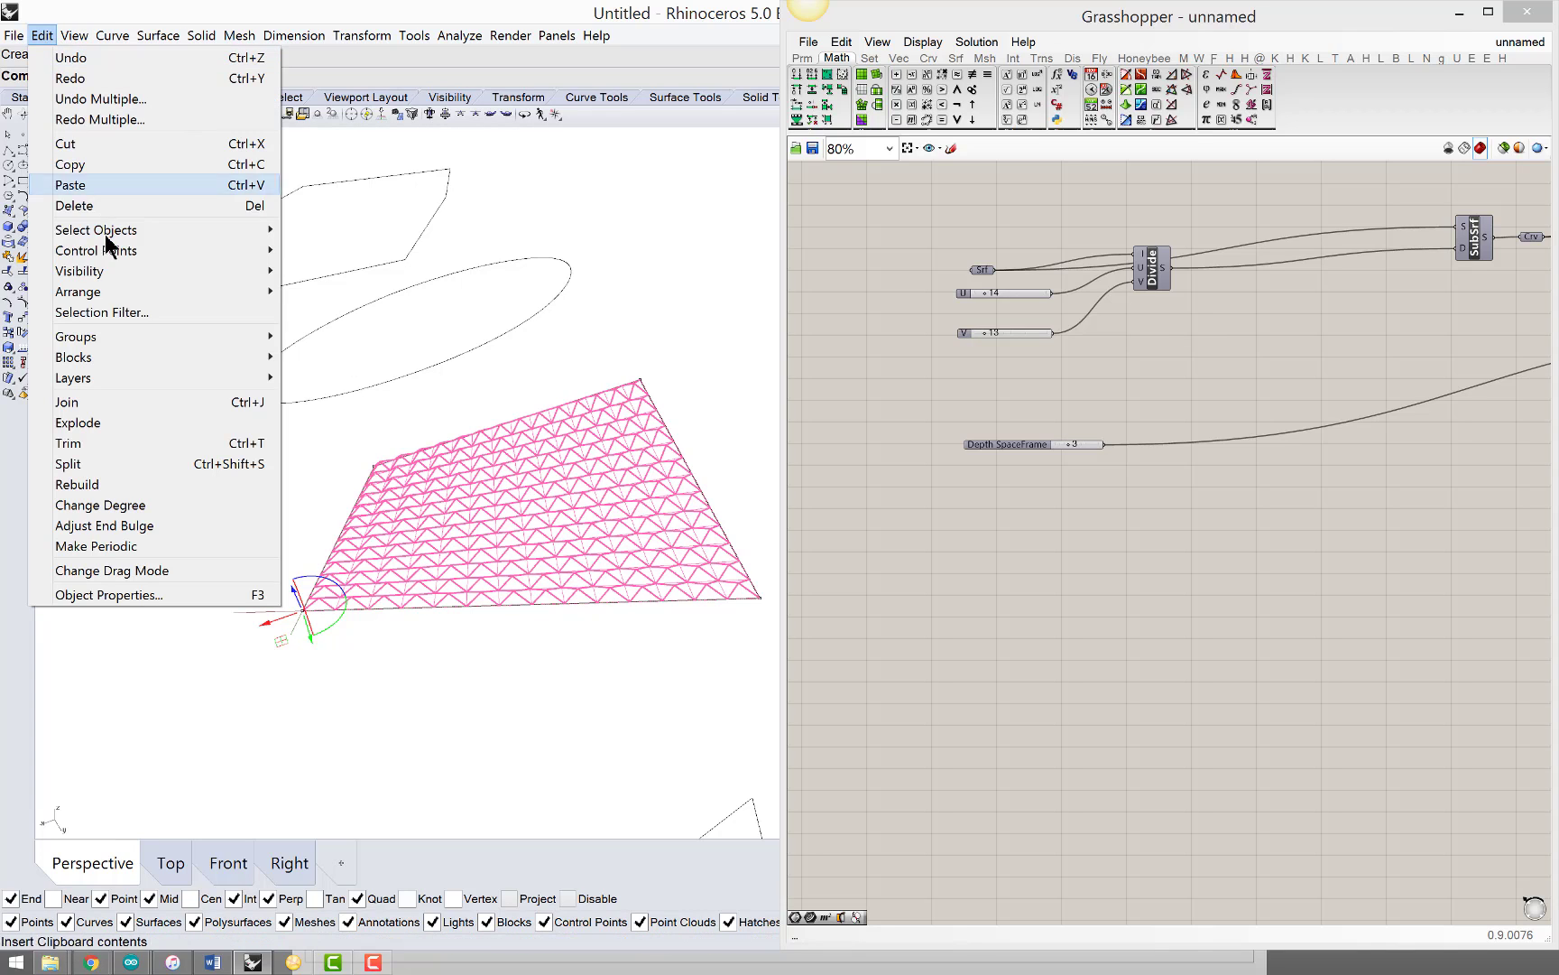
pyautogui.moveTo(104, 244)
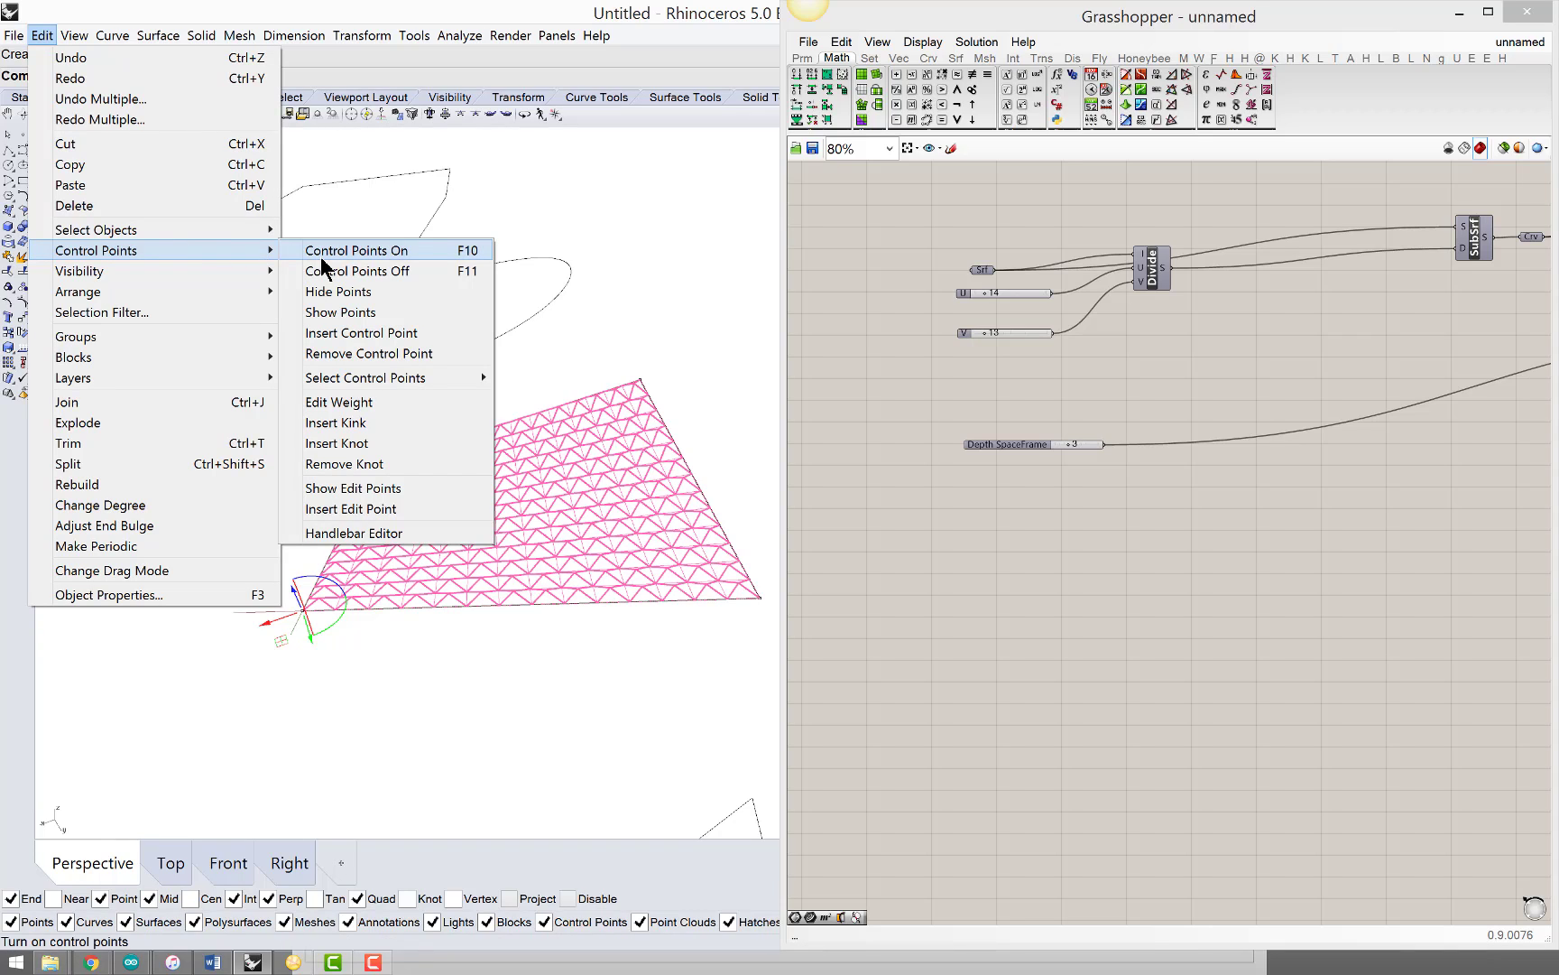
pyautogui.click(331, 421)
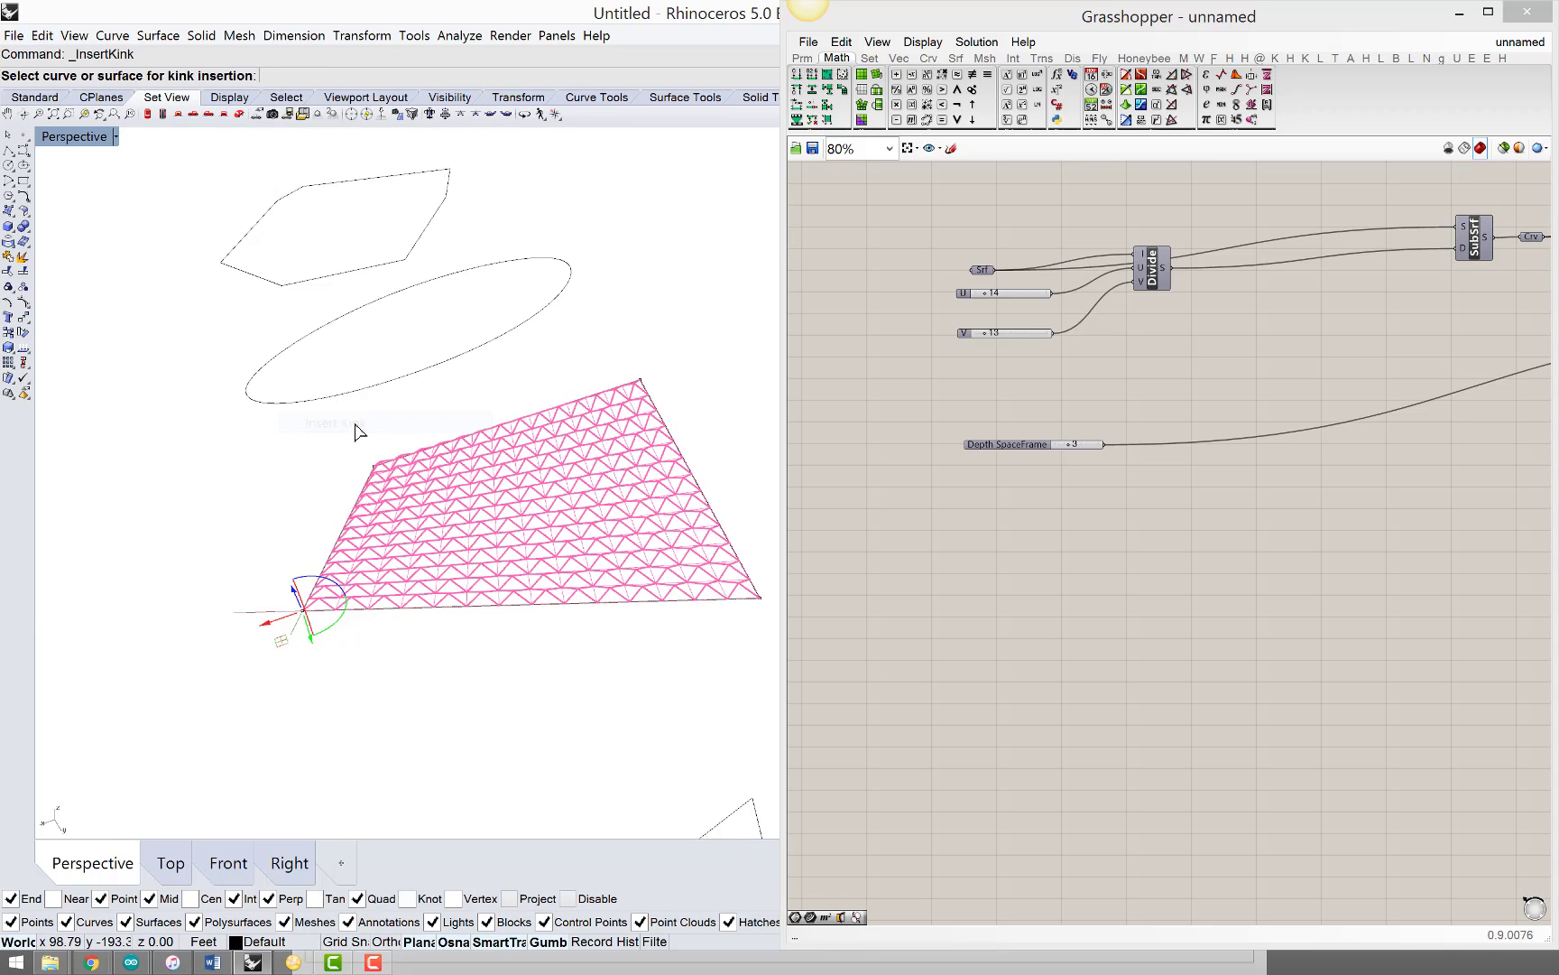
pyautogui.click(511, 602)
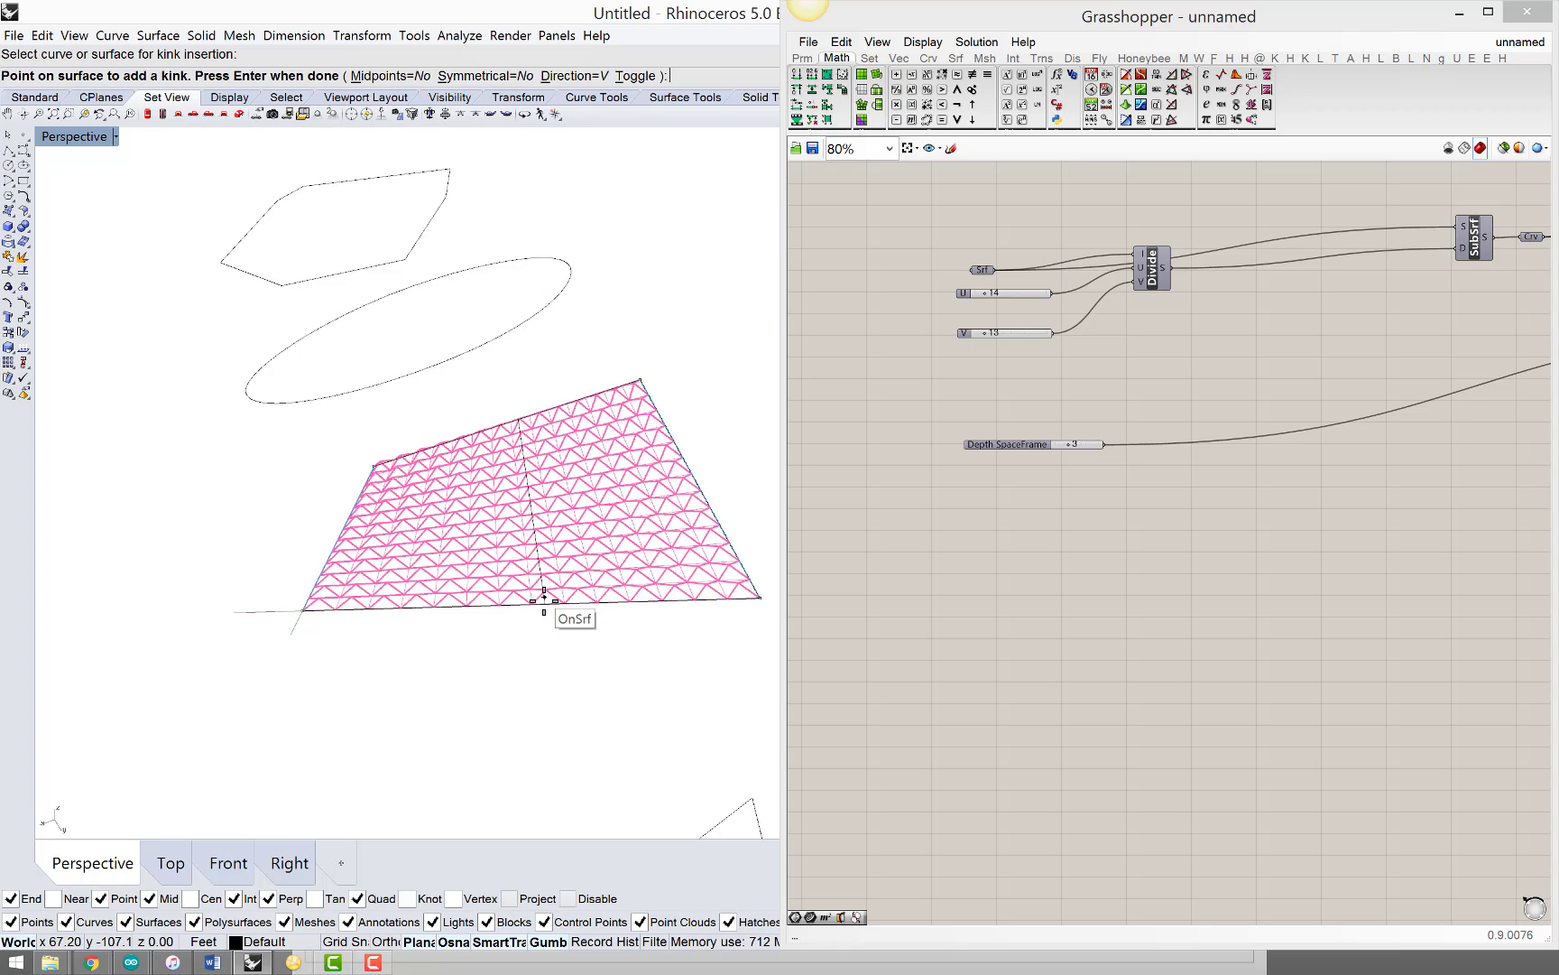
pyautogui.click(571, 603)
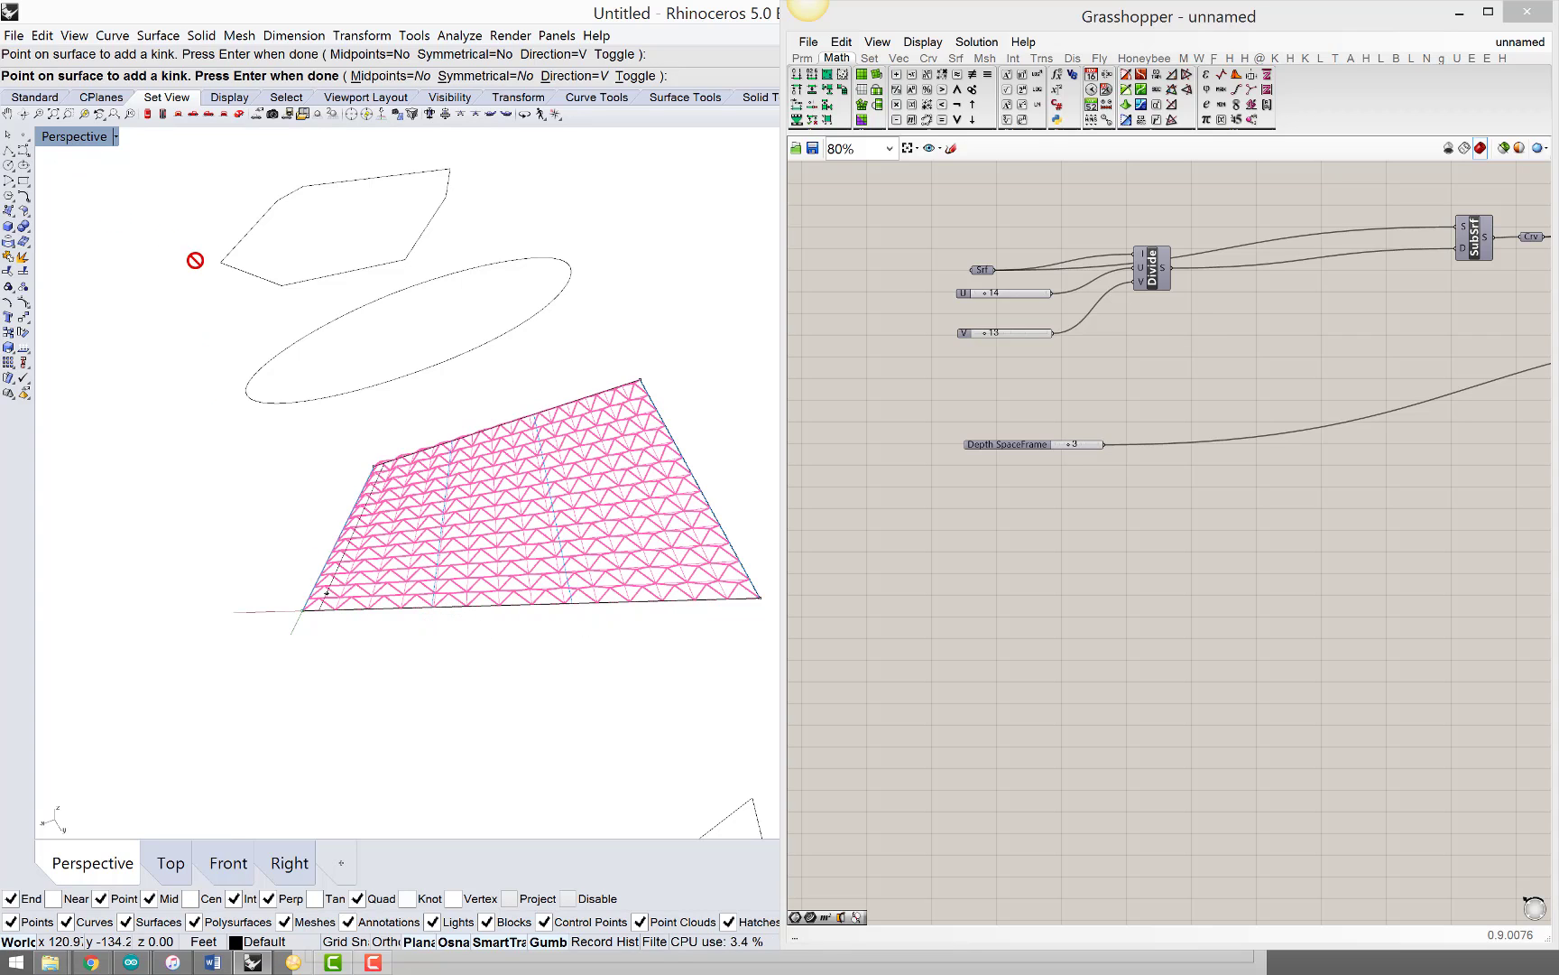
pyautogui.press('Return')
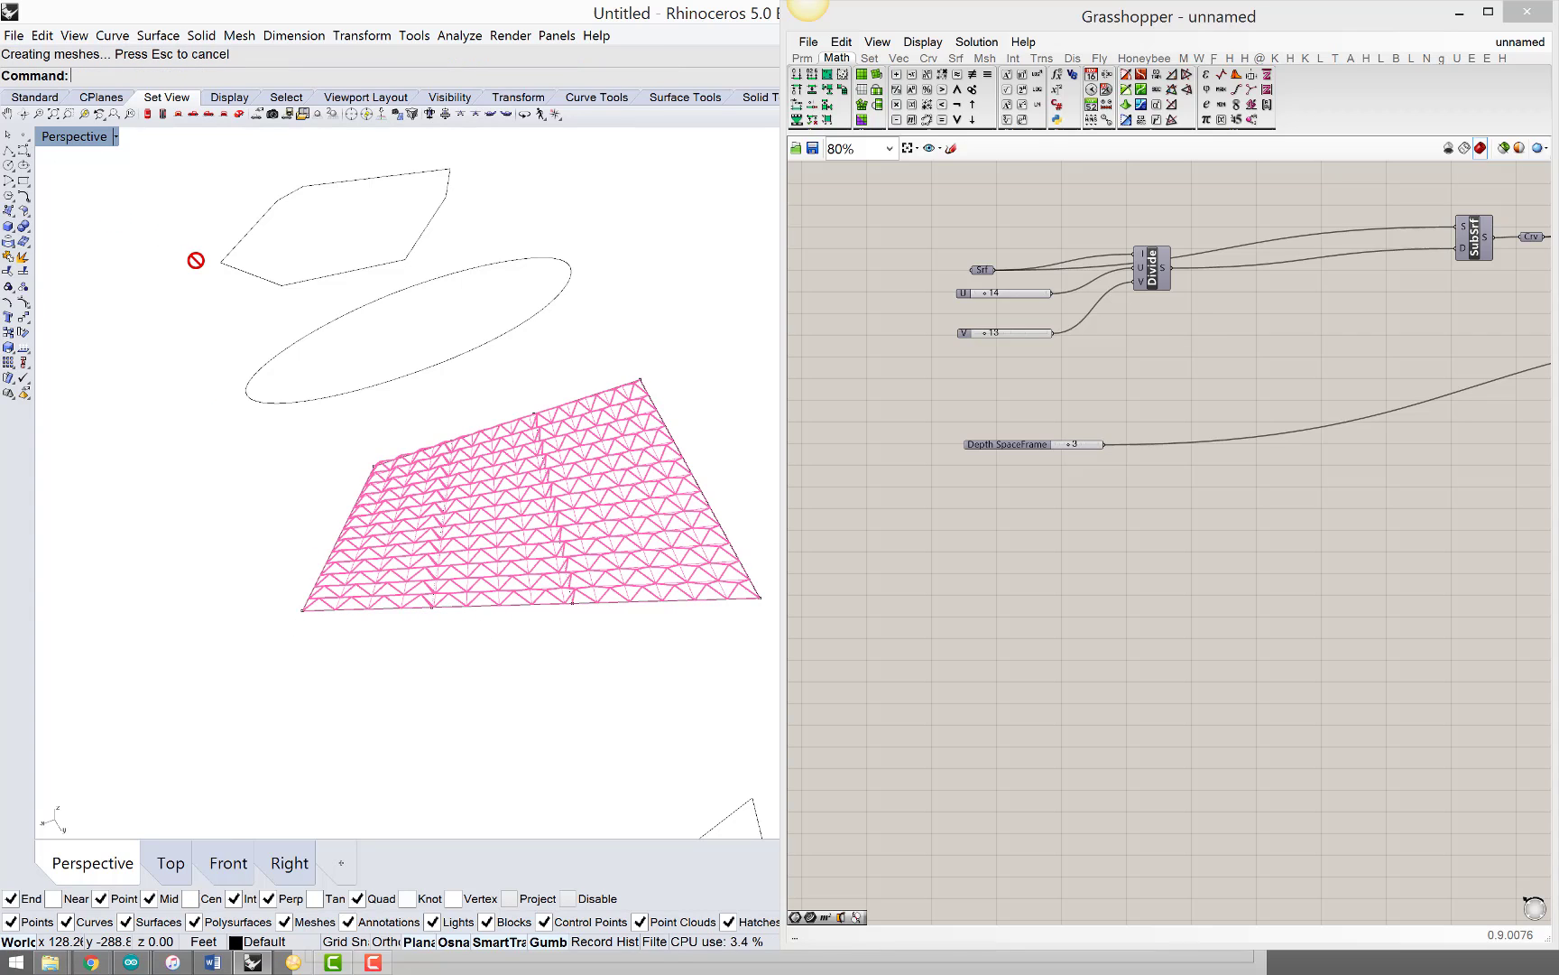
# Step: Lower a control point on the kink line by dragging it down-right
pyautogui.click(586, 605)
pyautogui.moveTo(580, 623); pyautogui.dragTo(611, 691)
pyautogui.moveTo(465, 679)
pyautogui.mouseDown(button='right')
pyautogui.moveTo(431, 626)
pyautogui.moveTo(483, 651)
pyautogui.moveTo(469, 696)
pyautogui.mouseUp(button='right')
pyautogui.press('Escape')
# Step: Shift a corner control point down-left, then up-right along X, folding the surface into a gabled roof
pyautogui.click(465, 667)
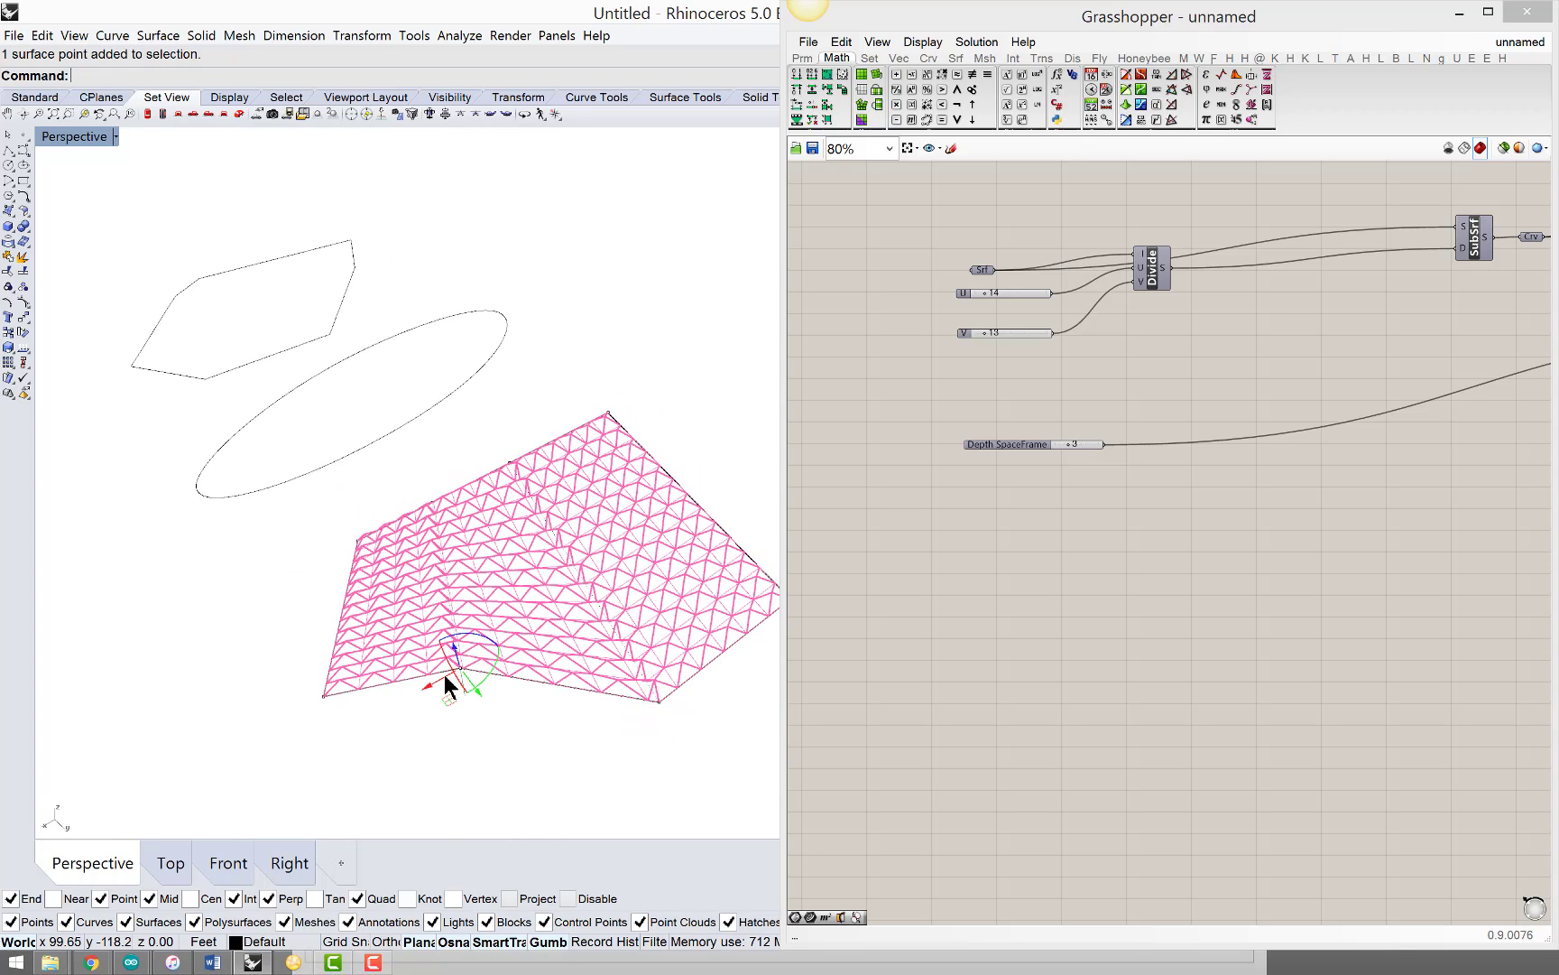
pyautogui.moveTo(448, 686); pyautogui.dragTo(390, 718)
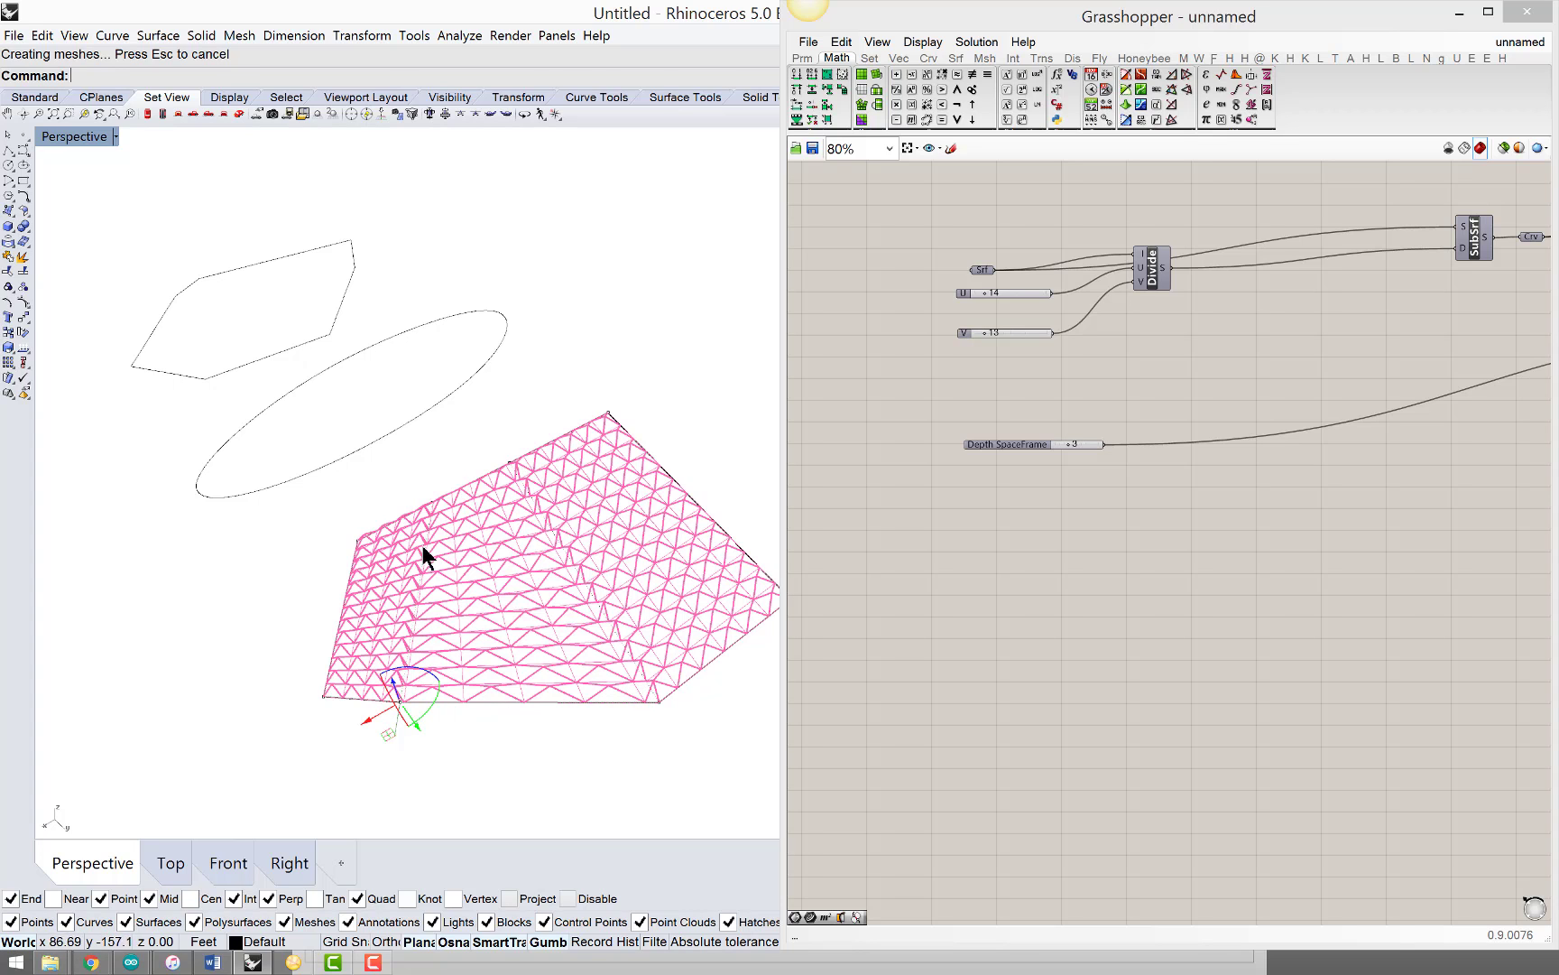
pyautogui.moveTo(377, 720); pyautogui.dragTo(446, 695)
pyautogui.moveTo(682, 526); pyautogui.dragTo(647, 400, button='right')
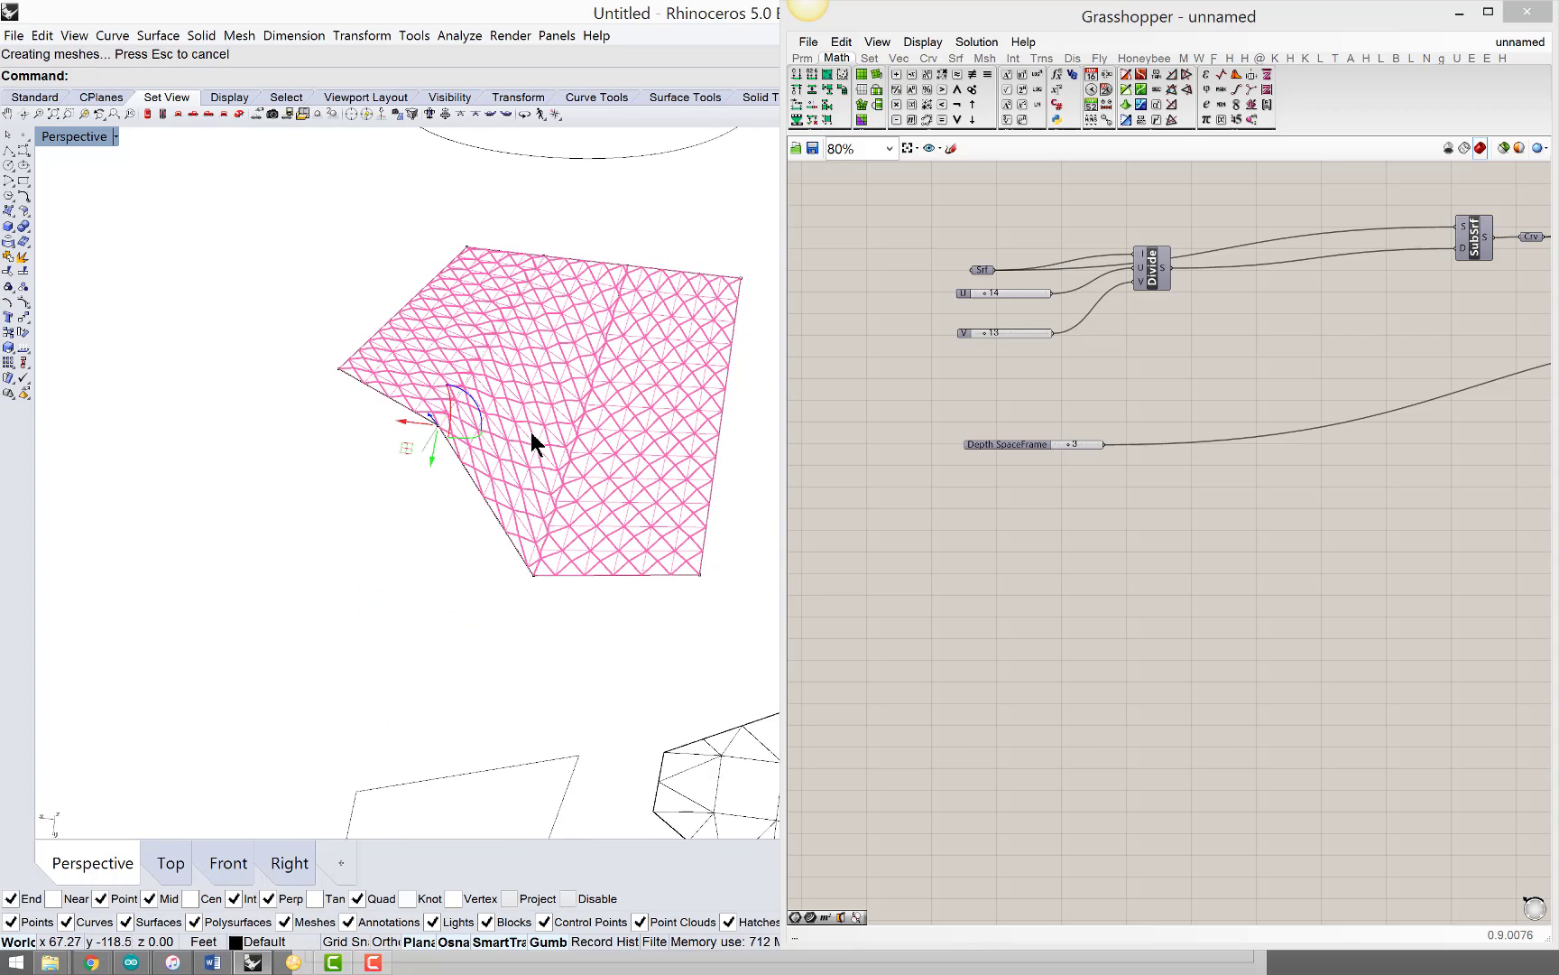
pyautogui.moveTo(531, 431); pyautogui.dragTo(592, 407, button='right')
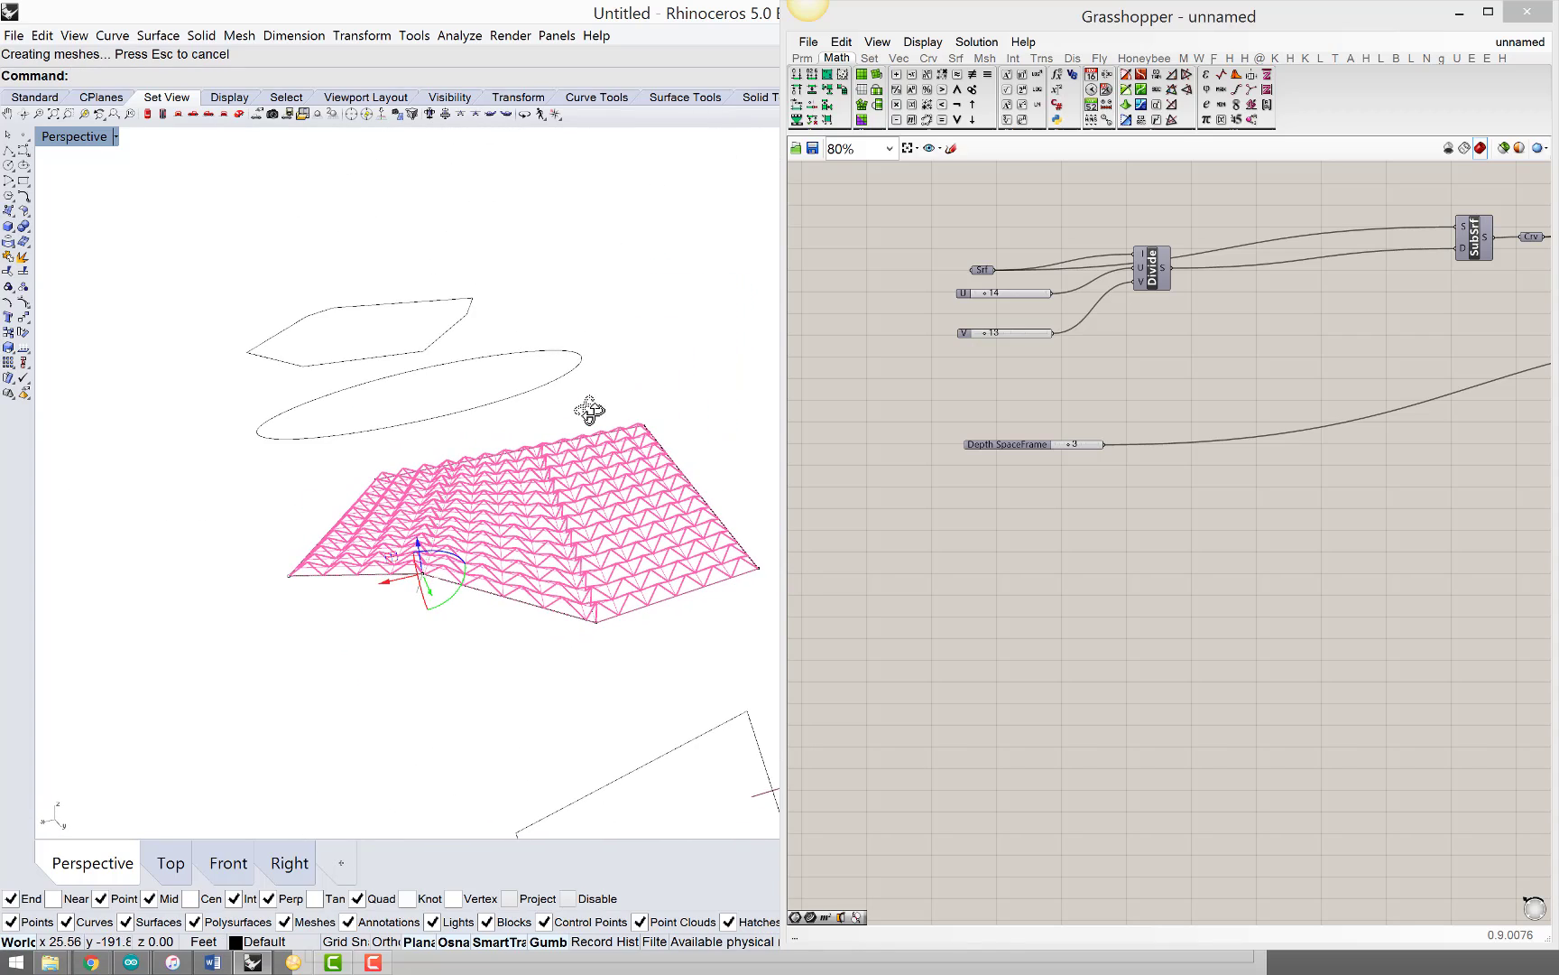